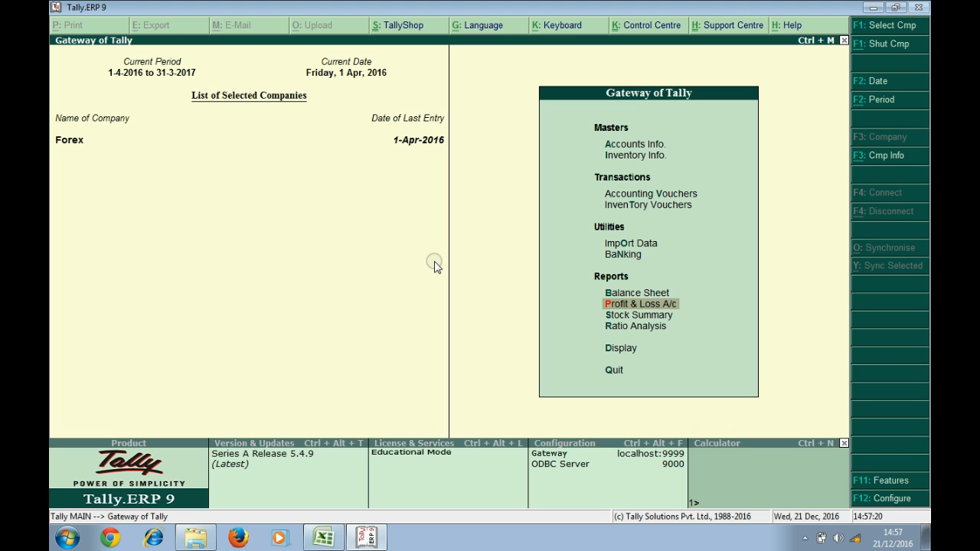
# Check the 01-Apr-16 computer purchase in the Excel workbook, and open a new purchase voucher in Tally
pyautogui.hotkey('alt', 'Tab')
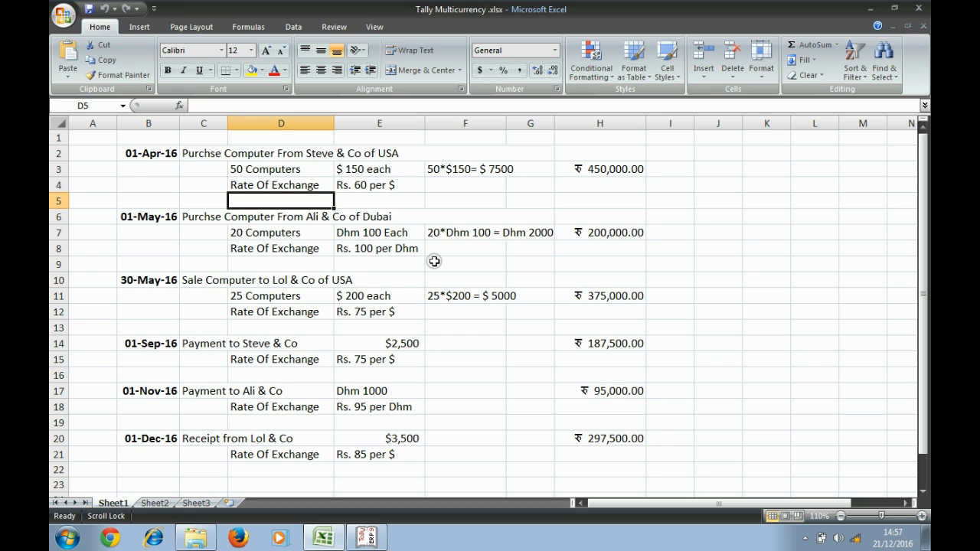
pyautogui.click(264, 169)
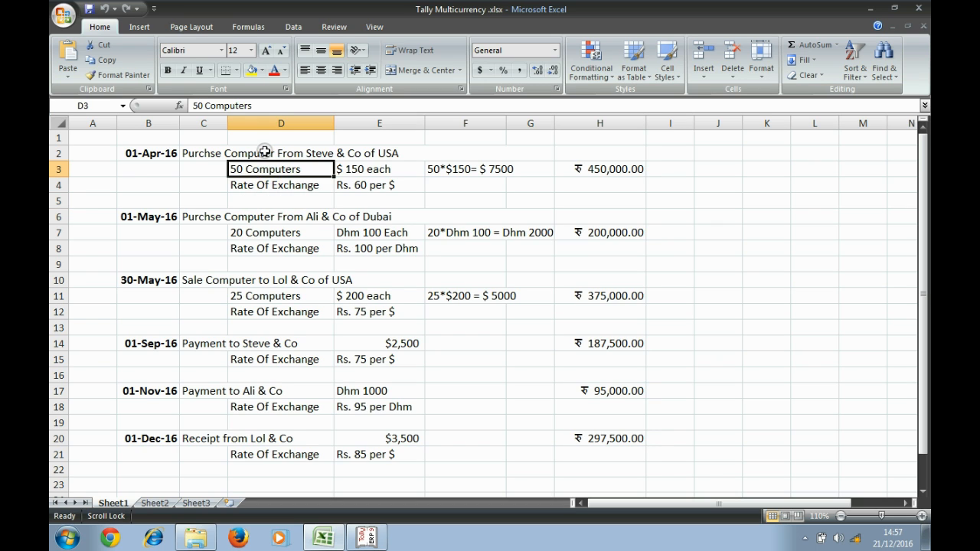
pyautogui.click(260, 152)
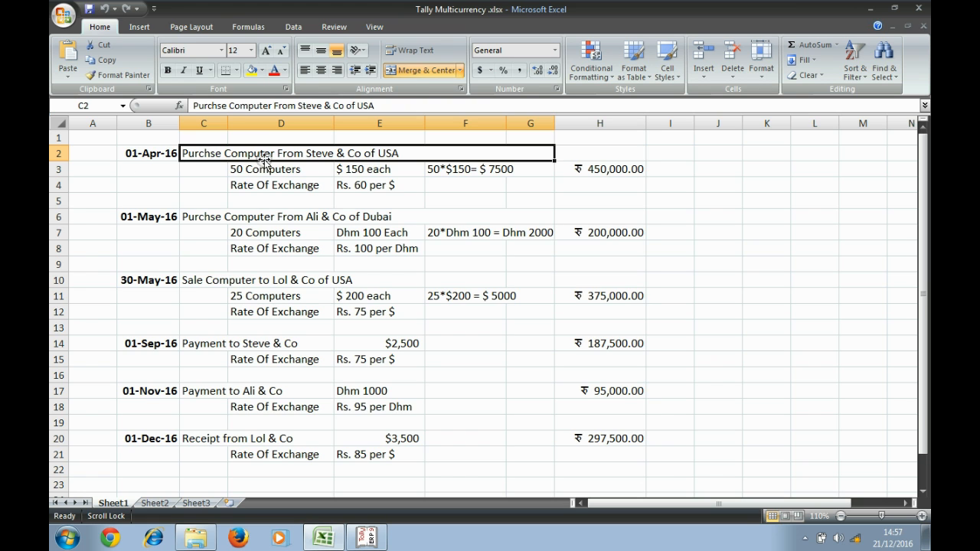
pyautogui.hotkey('alt', 'Tab')
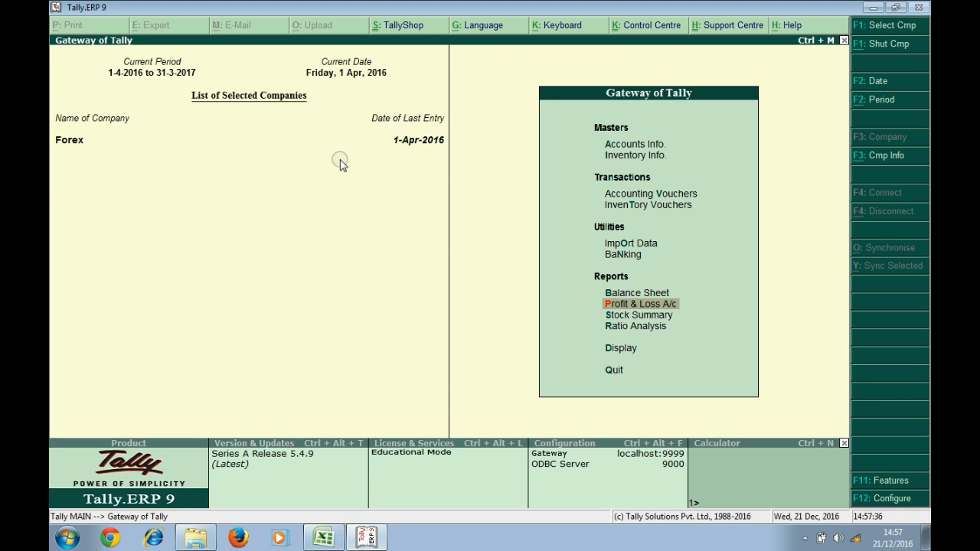
pyautogui.press('Up')
pyautogui.press('Up')
pyautogui.press('Up')
pyautogui.press('Up')
pyautogui.press('Up')
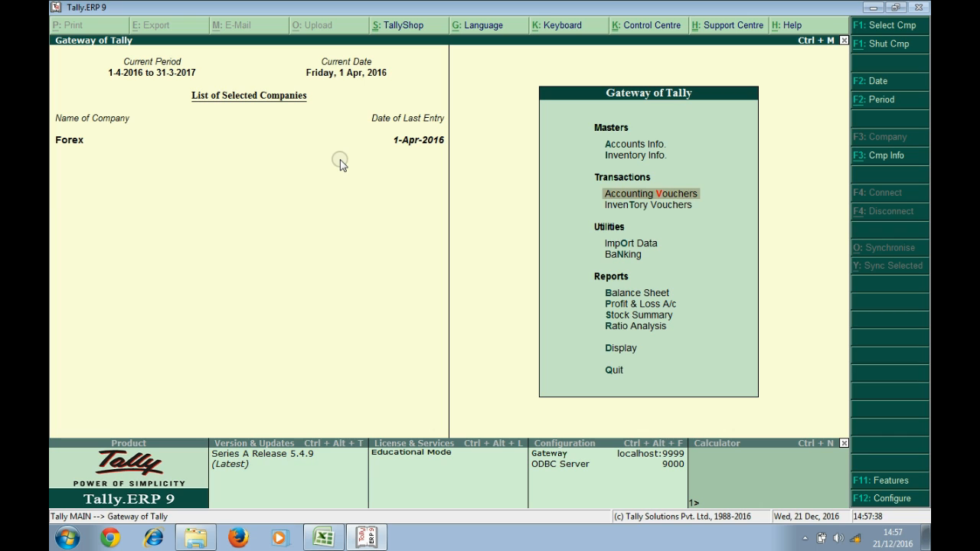
pyautogui.press('Return')
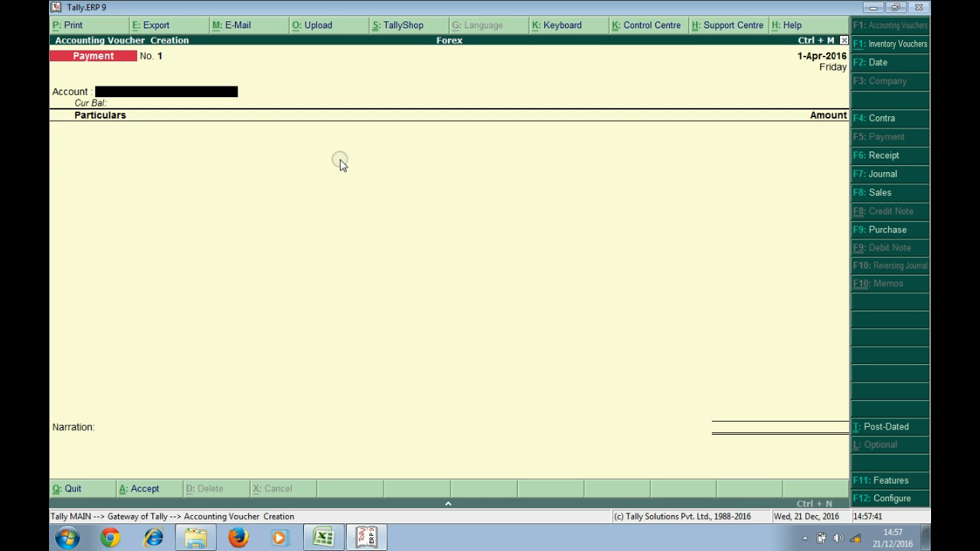
pyautogui.press('F9')
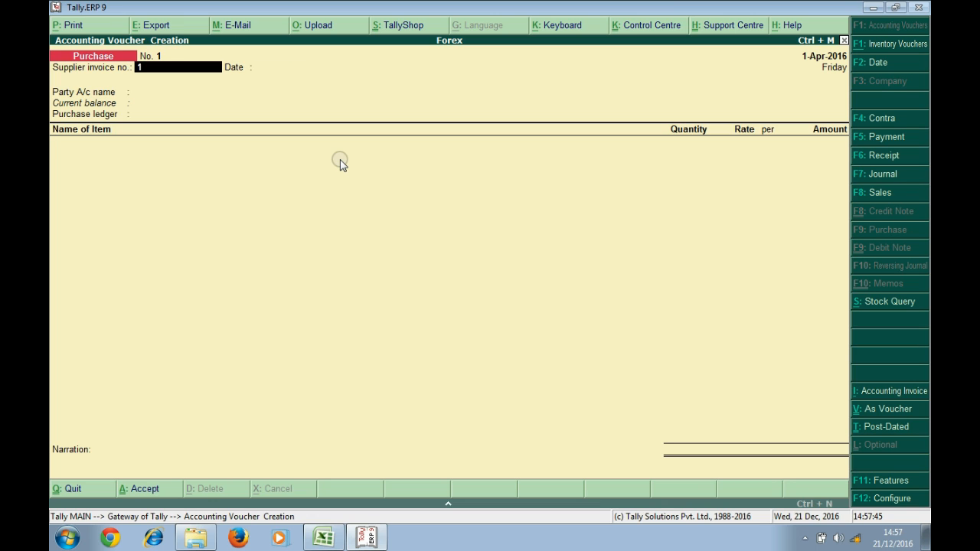
# Accept supplier invoice number 1 dated 1-Apr-2016 and select the ledger for Steve & Co as the party account
pyautogui.press('Return')
pyautogui.press('Return')
pyautogui.press('Return')
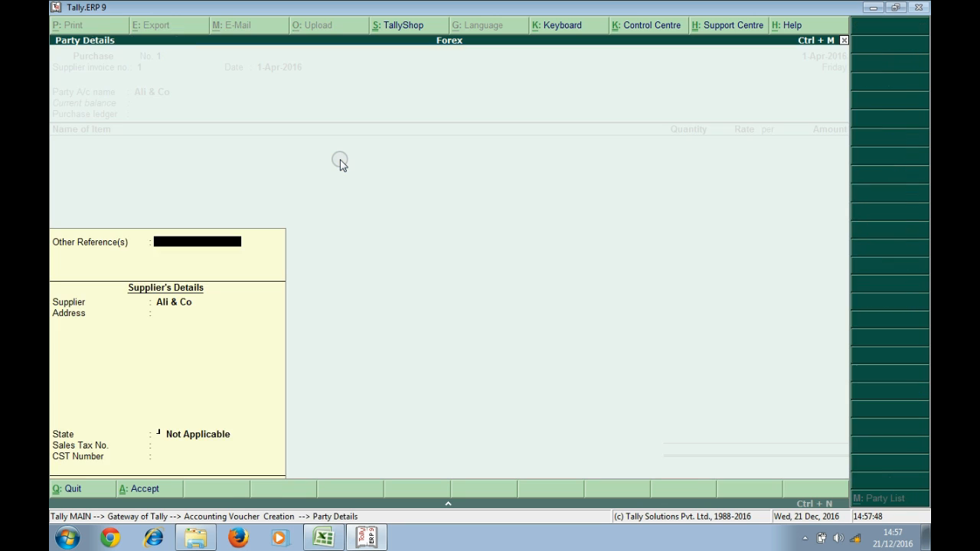
pyautogui.press('Escape')
pyautogui.press('Down')
pyautogui.press('Down')
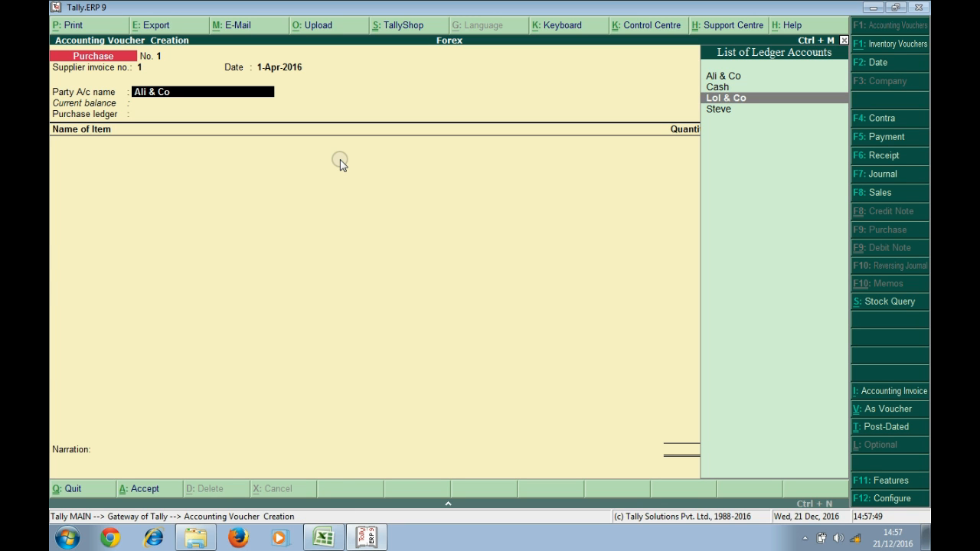
pyautogui.press('Down')
pyautogui.press('Return')
pyautogui.press('Return')
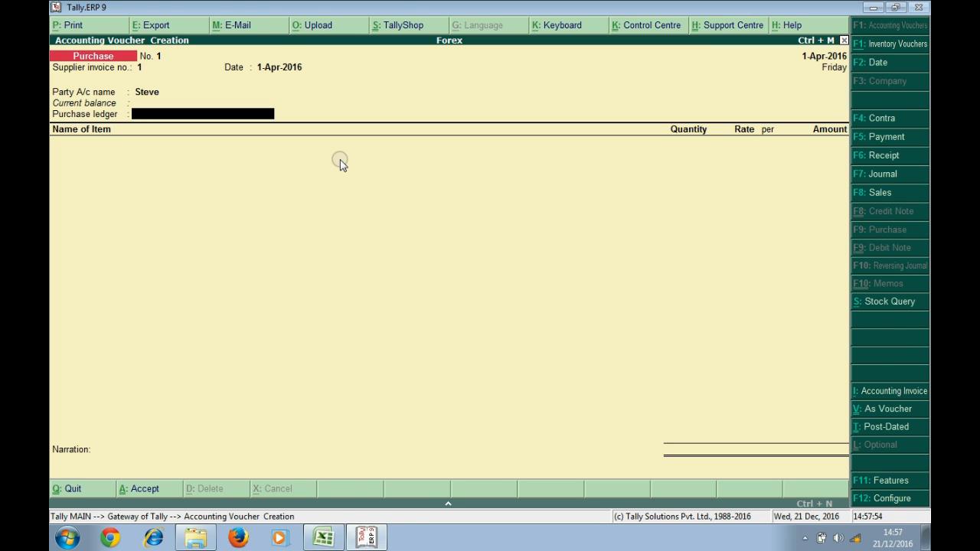
# Create a ledger named PURCHASE under Purchase Accounts and use it as the voucher's purchase ledger
pyautogui.hotkey('alt', 'c')
pyautogui.write('PU')
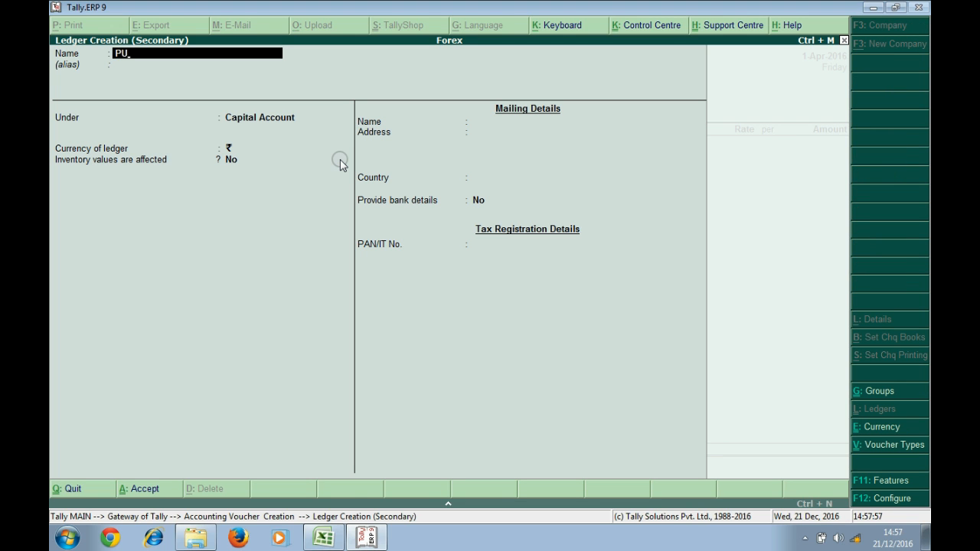
pyautogui.write('RCHASE')
pyautogui.press('Return')
pyautogui.press('Return')
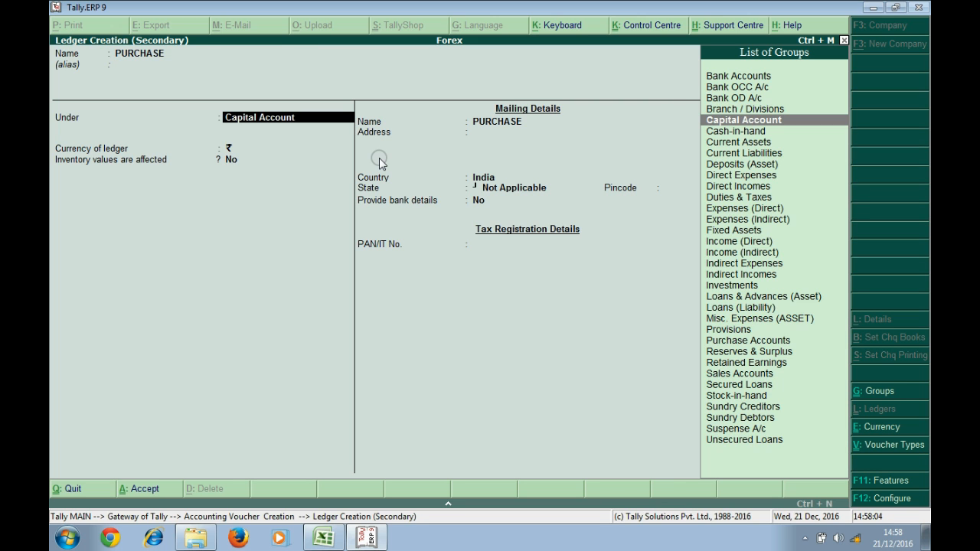
pyautogui.write('PUR')
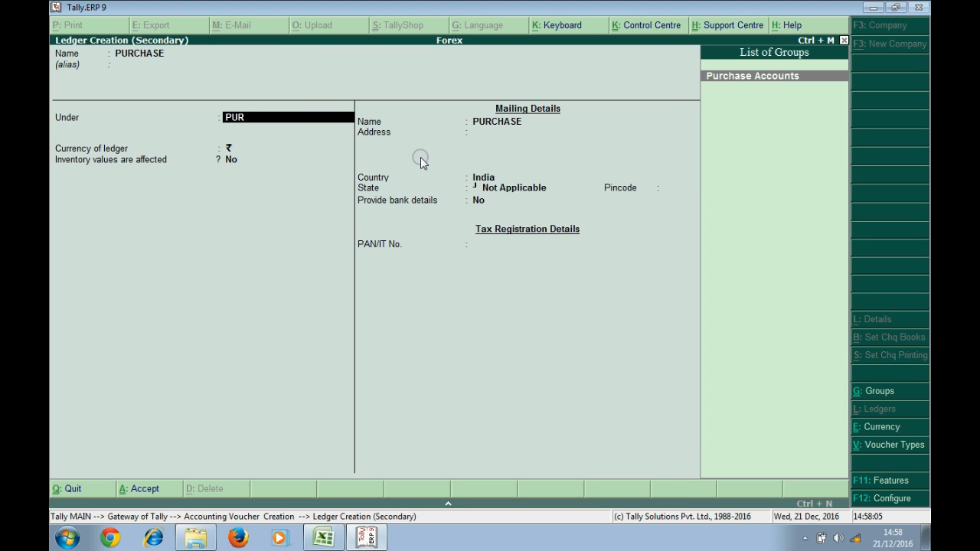
pyautogui.press('Return')
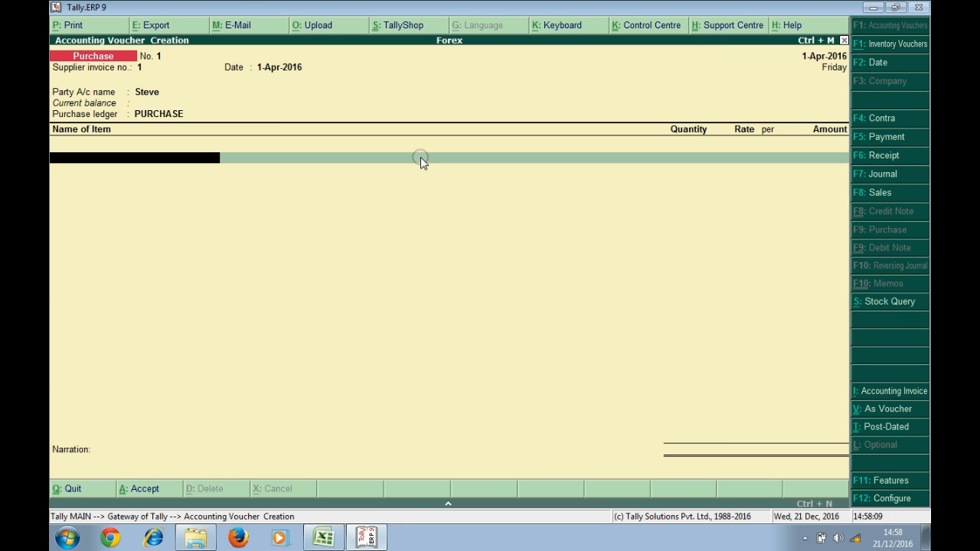
# Add the Computer item with a quantity of 50 Nos at a rate of $150 each, following the Excel sheet
pyautogui.write('CO')
pyautogui.hotkey('alt', 'Tab')
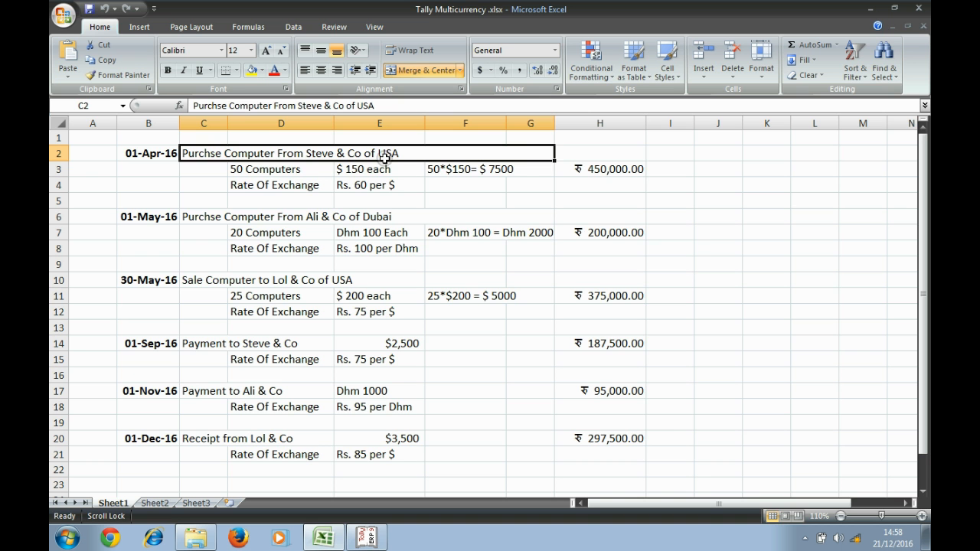
pyautogui.click(299, 170)
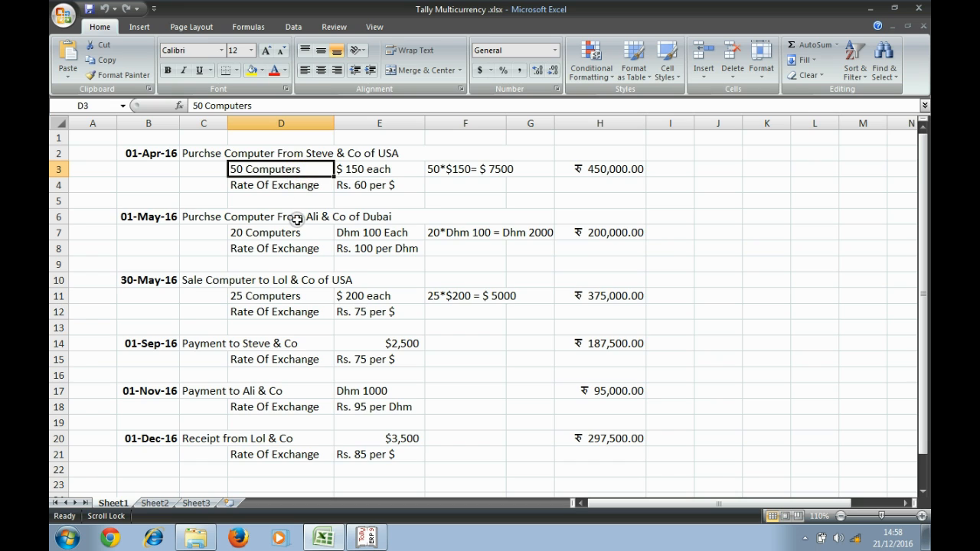
pyautogui.hotkey('alt', 'Tab')
pyautogui.write('50')
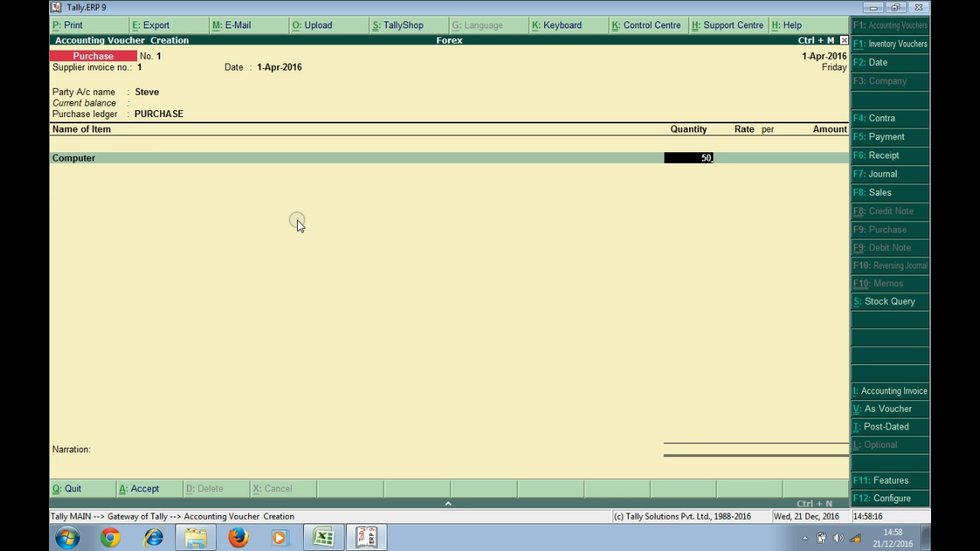
pyautogui.press('Return')
pyautogui.write('$150')
pyautogui.press('Return')
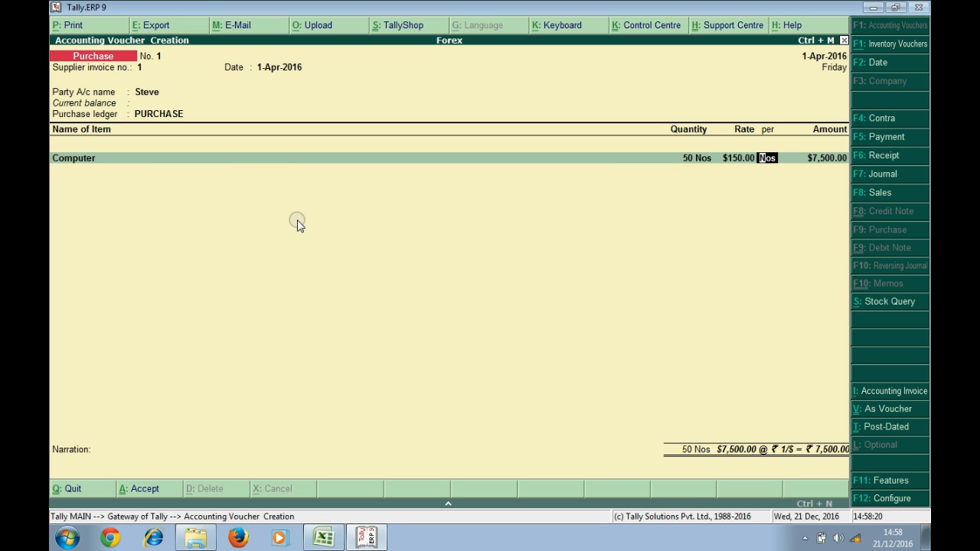
# Set the Computer item's rate of exchange to ₹ 60 per $, as listed in the Excel sheet
pyautogui.press('Return')
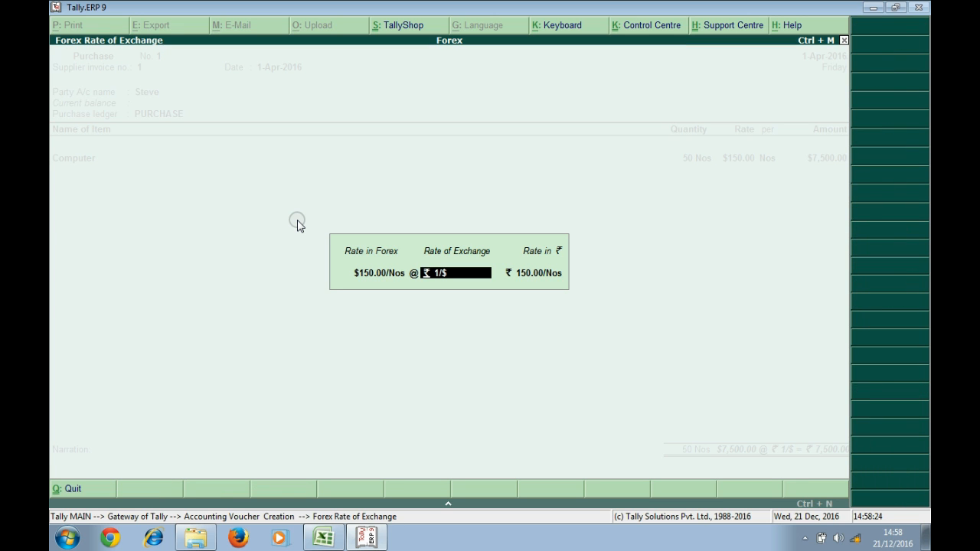
pyautogui.hotkey('alt', 'Tab')
pyautogui.hotkey('alt', 'Tab')
pyautogui.press('BackSpace')
pyautogui.write('6')
pyautogui.hotkey('alt', 'Tab')
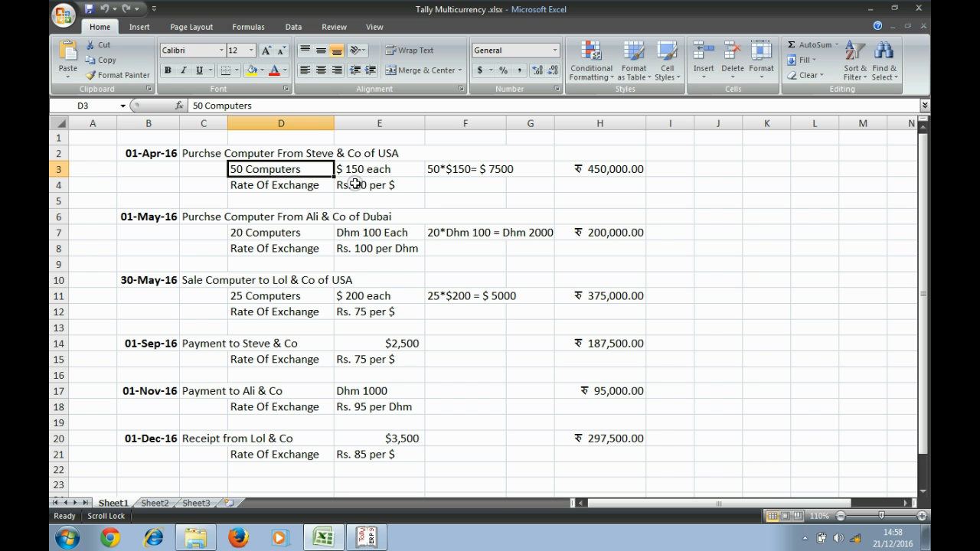
pyautogui.click(354, 185)
pyautogui.hotkey('alt', 'Tab')
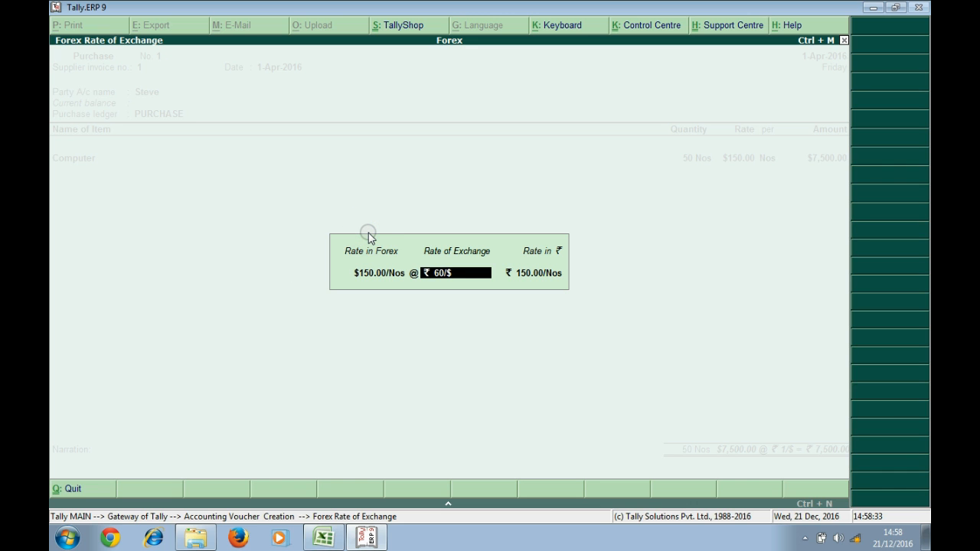
pyautogui.press('Return')
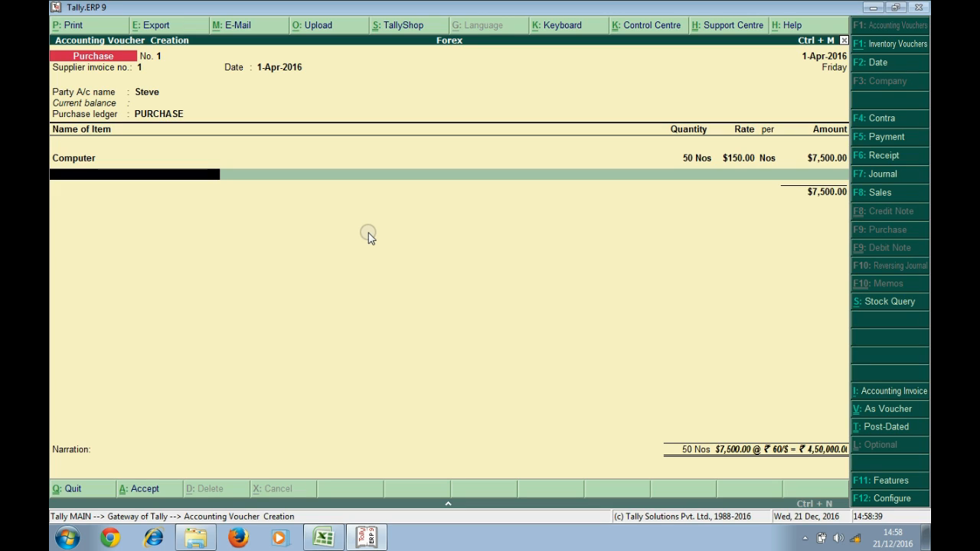
# End the item list and save the purchase voucher with the narration left blank
pyautogui.press('Return')
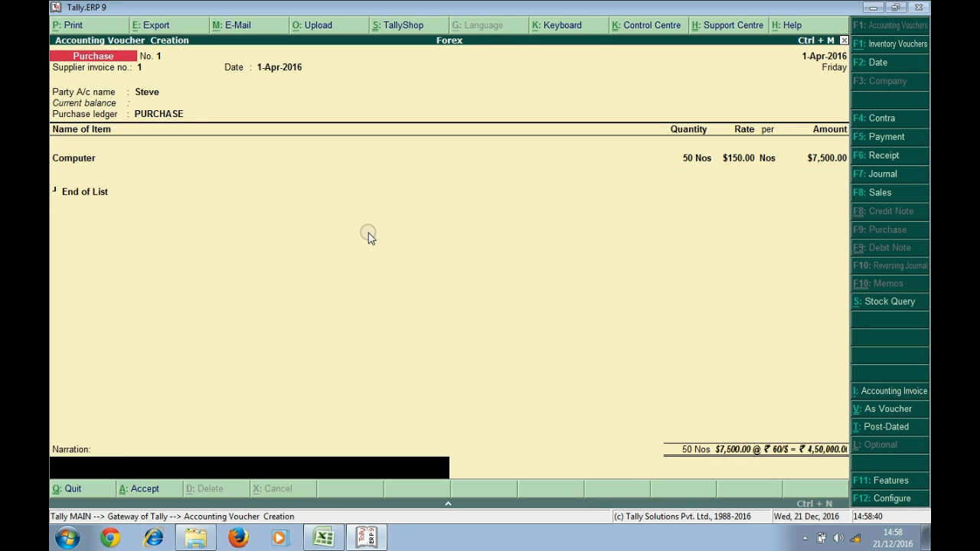
pyautogui.press('Return')
pyautogui.press('Return')
# Check the 01-May-16 purchase in Excel and enter supplier invoice number 2 on the new Tally purchase voucher
pyautogui.hotkey('alt', 'Tab')
pyautogui.click(267, 216)
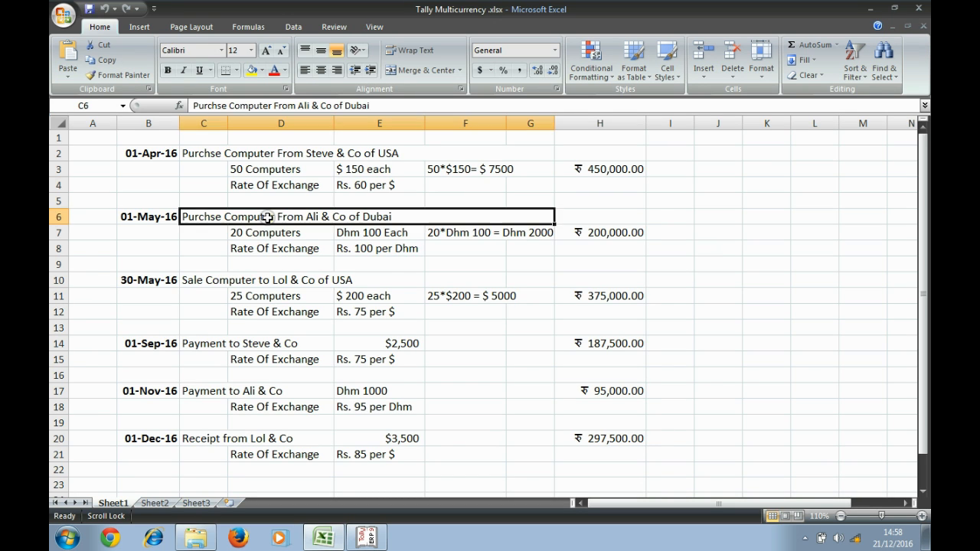
pyautogui.hotkey('alt', 'Tab')
pyautogui.press('Tab')
pyautogui.press('Tab')
pyautogui.press('Tab')
pyautogui.press('Tab')
pyautogui.hotkey('alt', 'Tab')
pyautogui.hotkey('alt', 'Tab')
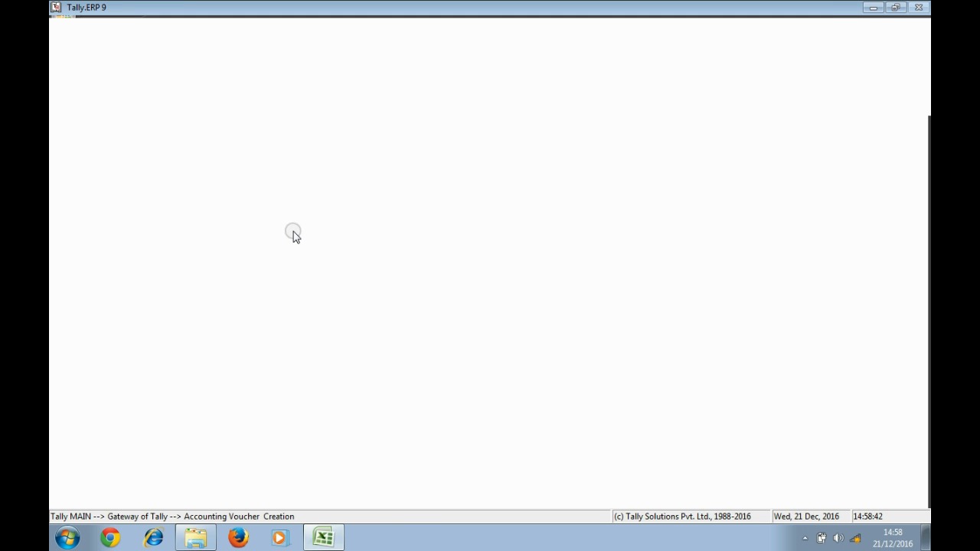
pyautogui.write('2')
pyautogui.press('Return')
# Change the date of the second purchase voucher to 1-May-2016
pyautogui.hotkey('alt', 'Tab')
pyautogui.hotkey('alt', 'Tab')
pyautogui.press('F2')
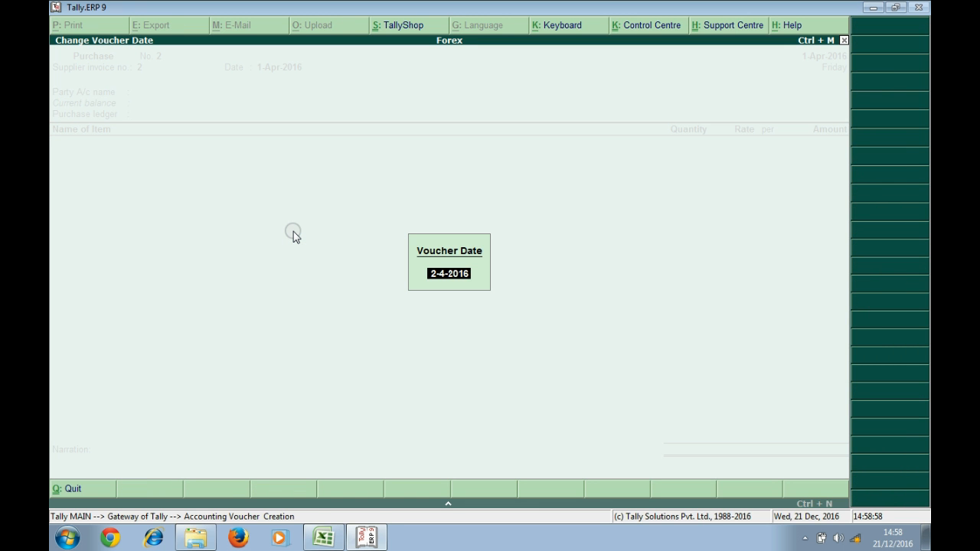
pyautogui.write('1M1')
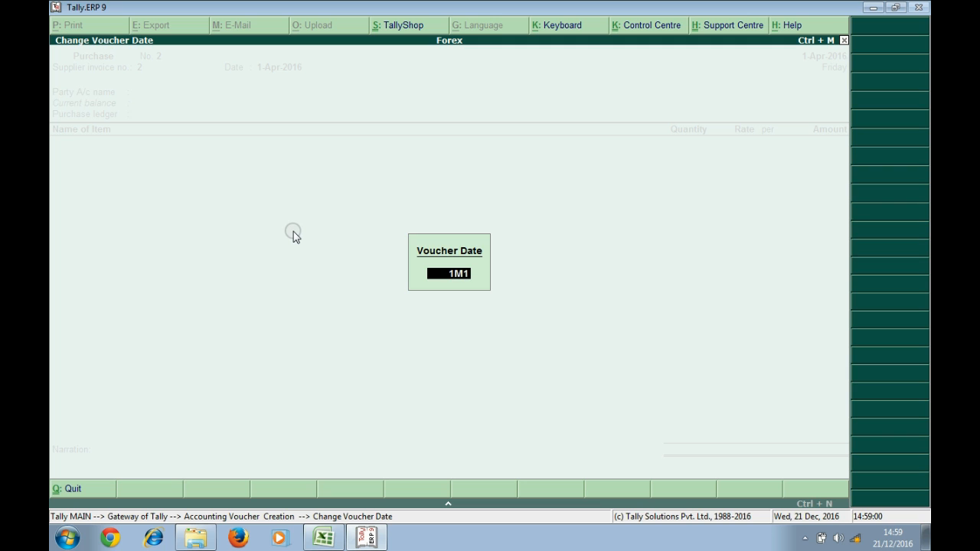
pyautogui.press('BackSpace')
pyautogui.write('AY16')
pyautogui.press('Return')
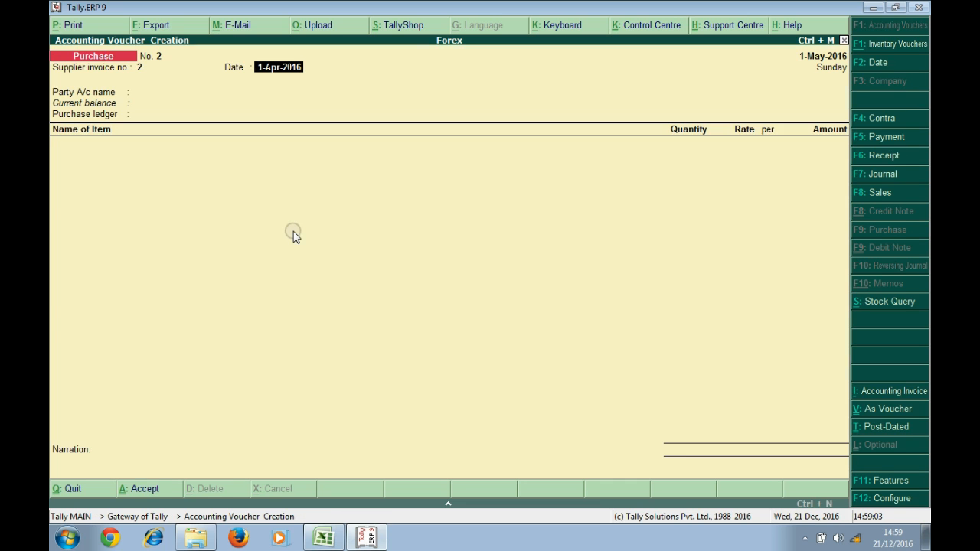
# Set the supplier invoice date of the second purchase voucher to 1-May-2016
pyautogui.press('Return')
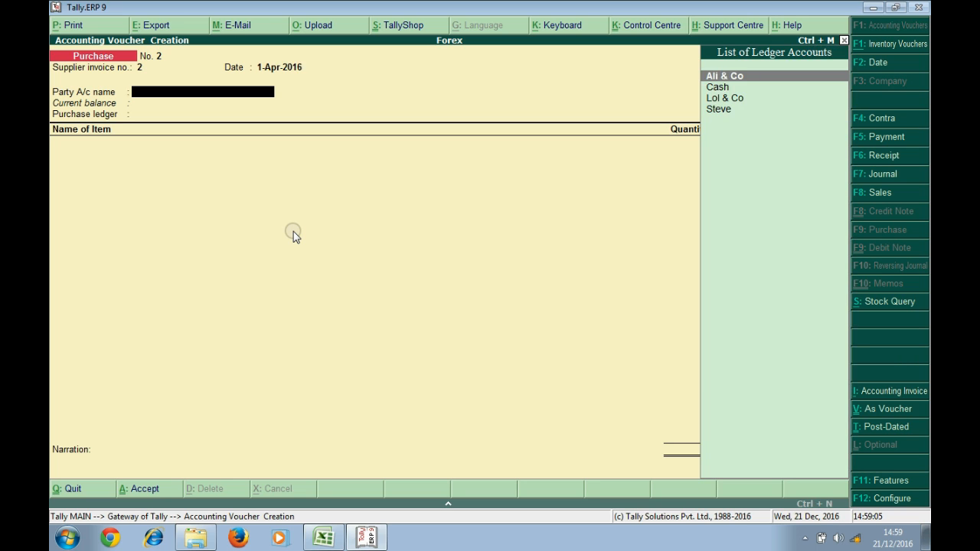
pyautogui.press('BackSpace')
pyautogui.write('1')
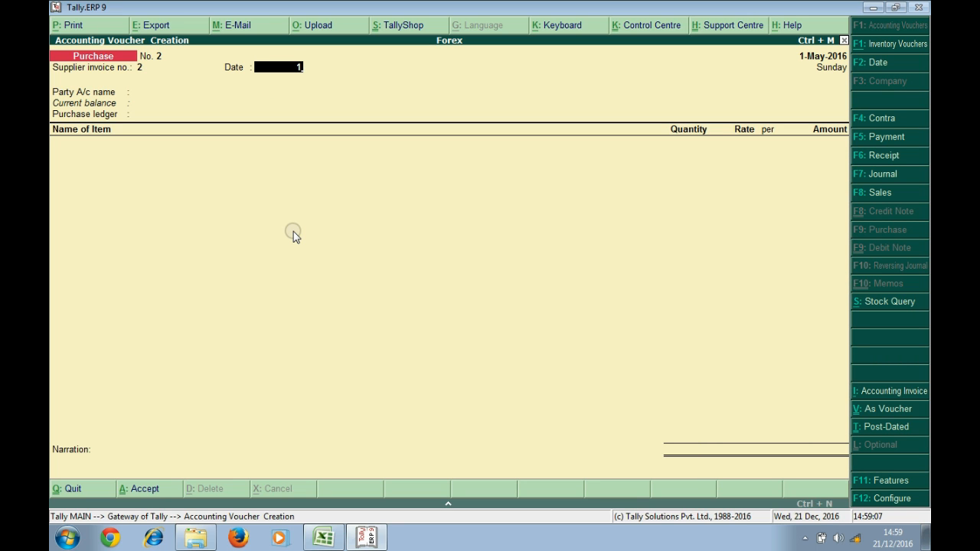
pyautogui.write('M1Y')
pyautogui.press('BackSpace')
pyautogui.press('BackSpace')
pyautogui.write('AY16')
pyautogui.press('Return')
# Select Ali & Co as the party account, accept its supplier details, and choose PURCHASE as the purchase ledger
pyautogui.hotkey('alt', 'Tab')
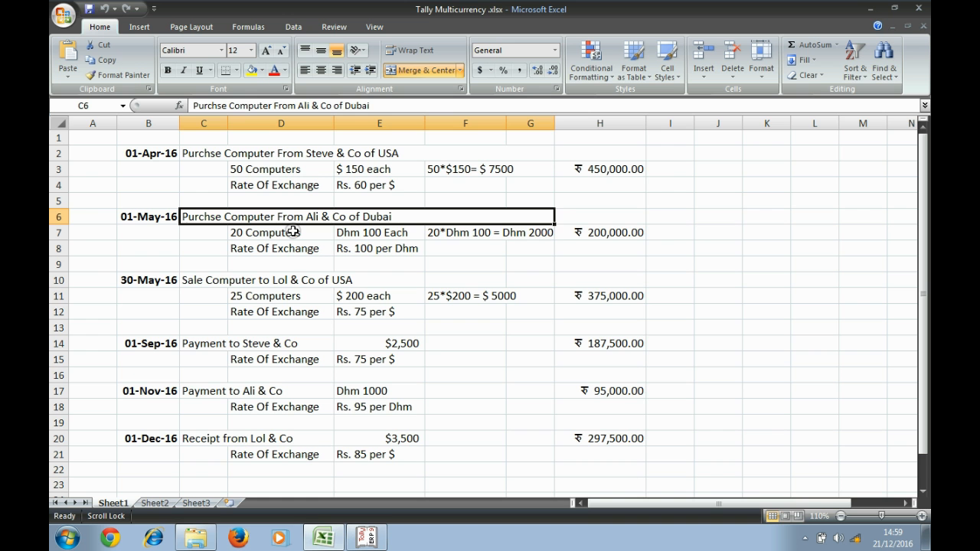
pyautogui.hotkey('alt', 'Tab')
pyautogui.press('Return')
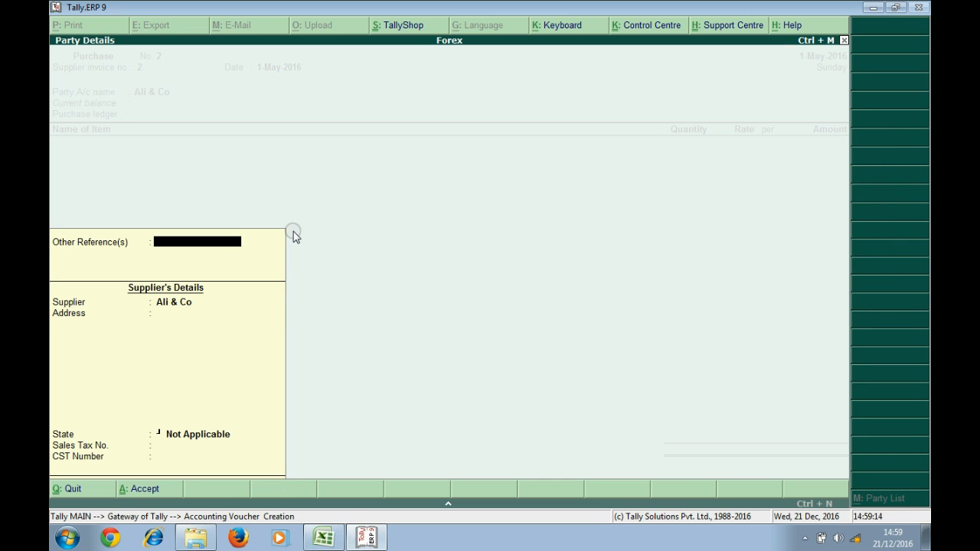
pyautogui.press('Return')
pyautogui.press('Return')
pyautogui.press('Return')
pyautogui.press('Return')
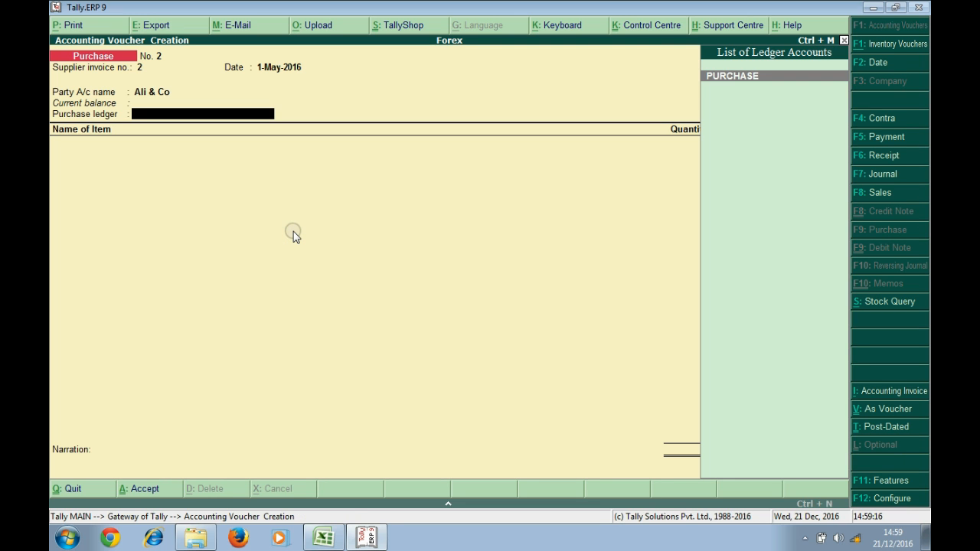
pyautogui.press('Return')
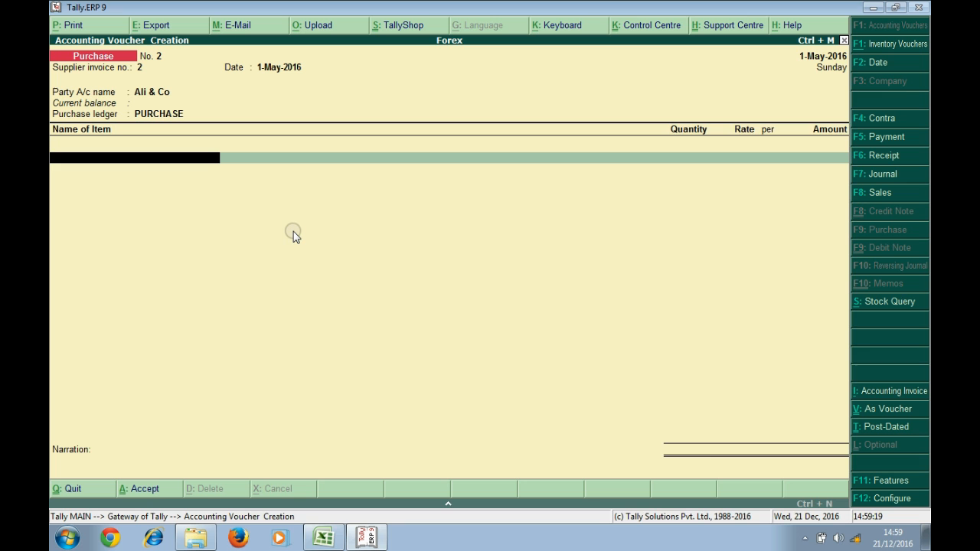
# Add Computer as the item on the Ali & Co purchase, check the quantity in Excel, and enter 20 Nos
pyautogui.press('Return')
pyautogui.hotkey('alt', 'Tab')
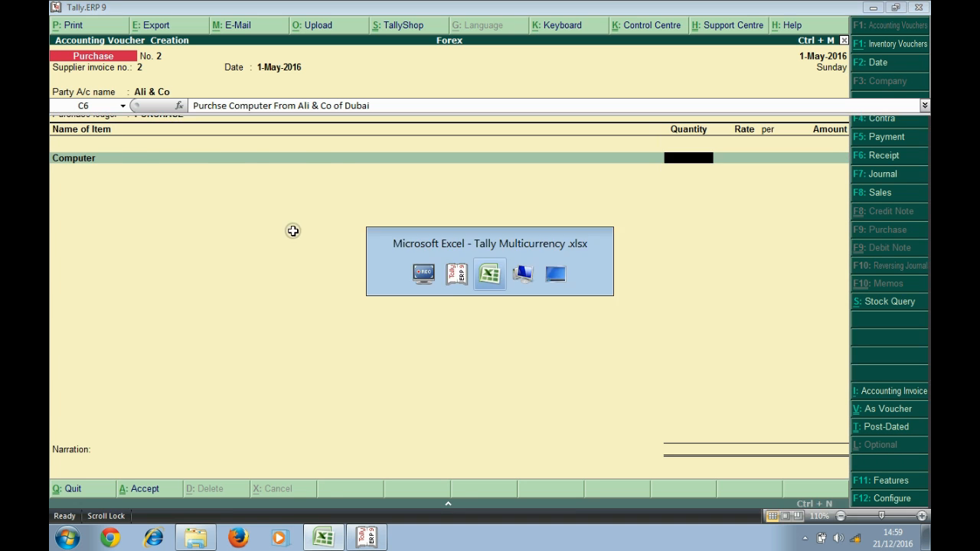
pyautogui.click(287, 231)
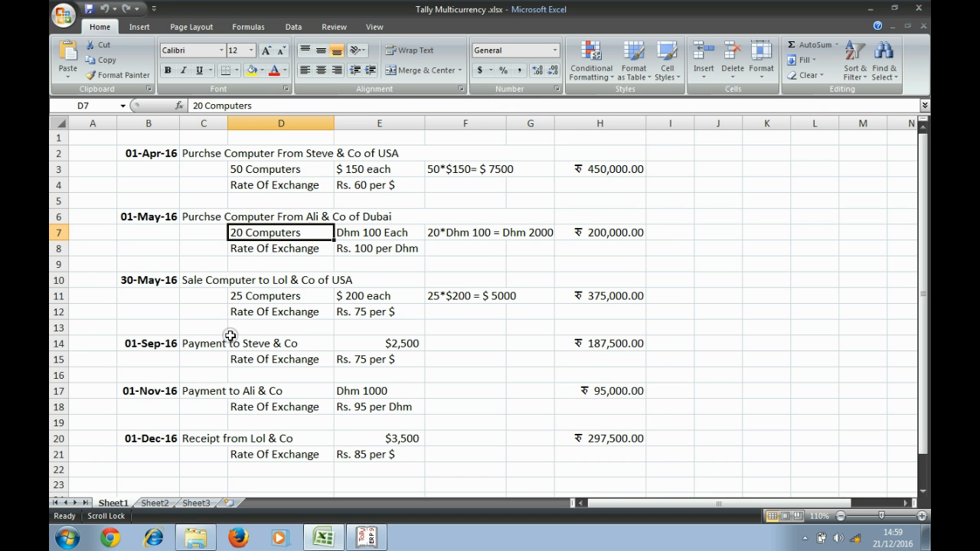
pyautogui.click(400, 238)
pyautogui.hotkey('alt', 'Tab')
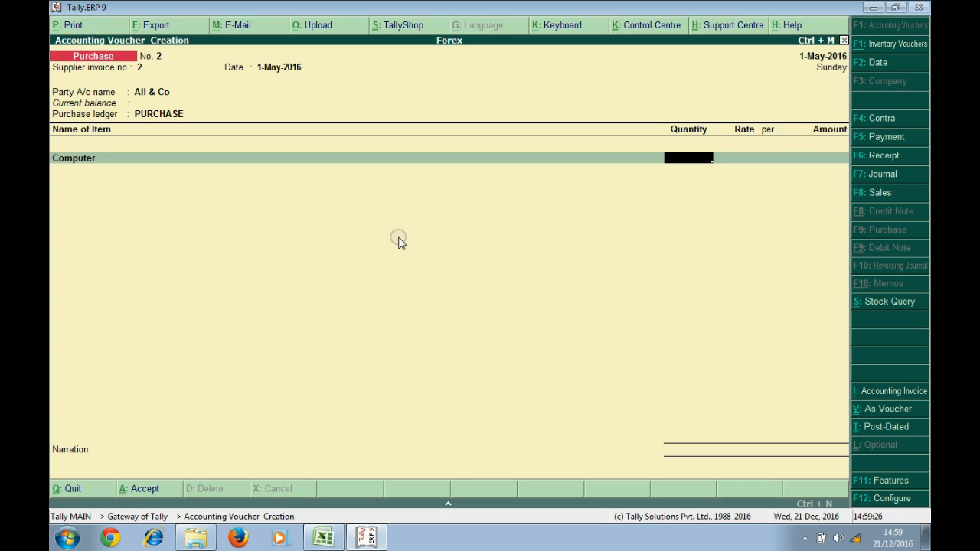
pyautogui.write('20')
pyautogui.press('Return')
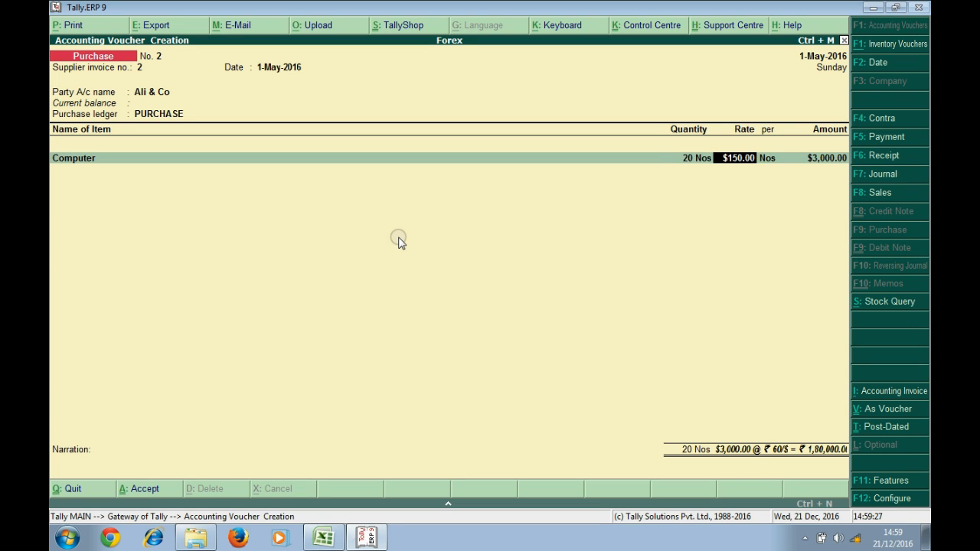
# Set the Computer rate to D100 per unit and, after checking Excel, the exchange rate to ₹ 100 per dirham
pyautogui.write('d100')
pyautogui.press('Return')
pyautogui.press('Return')
pyautogui.hotkey('alt', 'Tab')
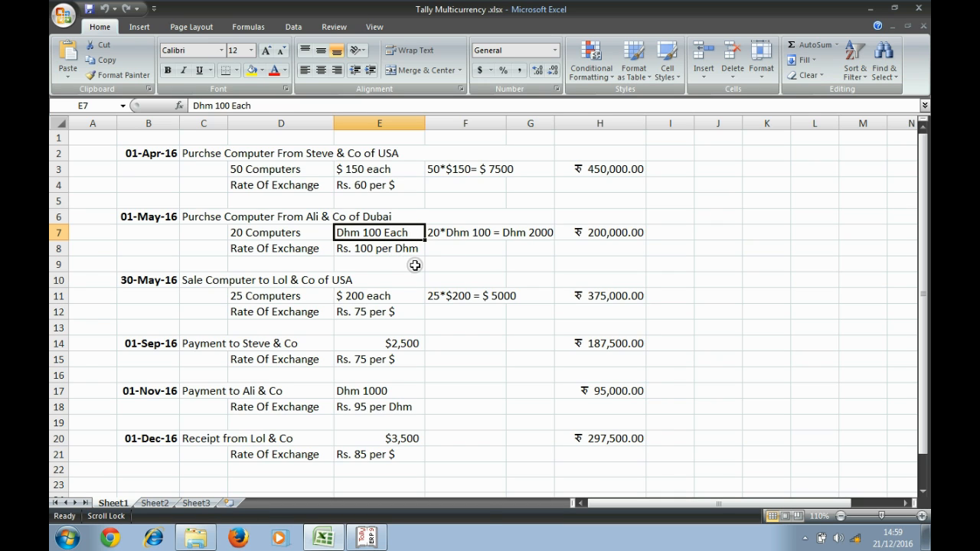
pyautogui.click(406, 255)
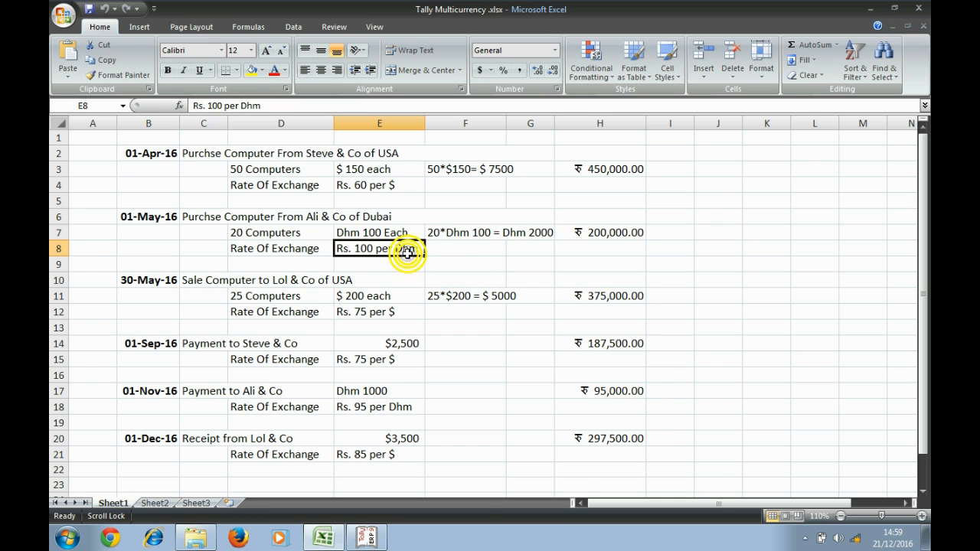
pyautogui.hotkey('alt', 'Tab')
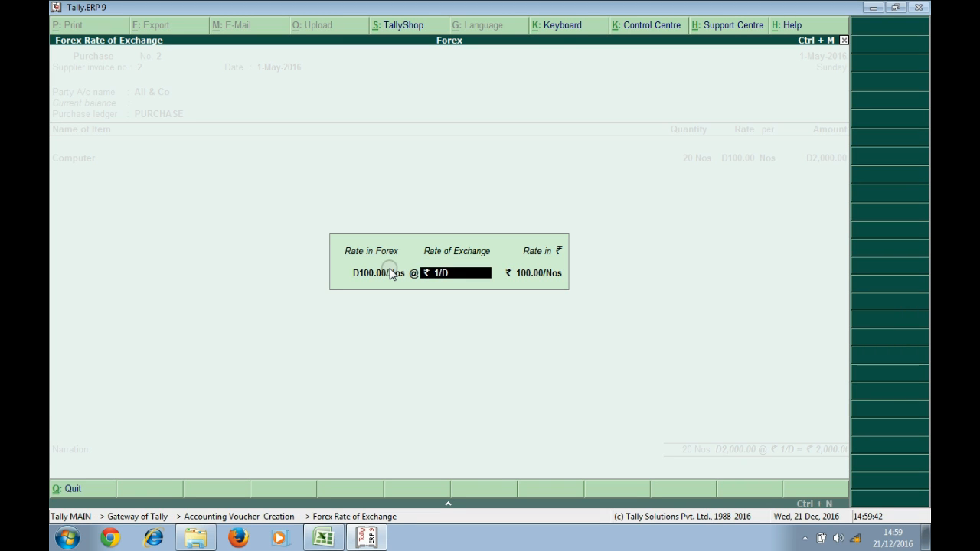
pyautogui.write('100')
pyautogui.press('Return')
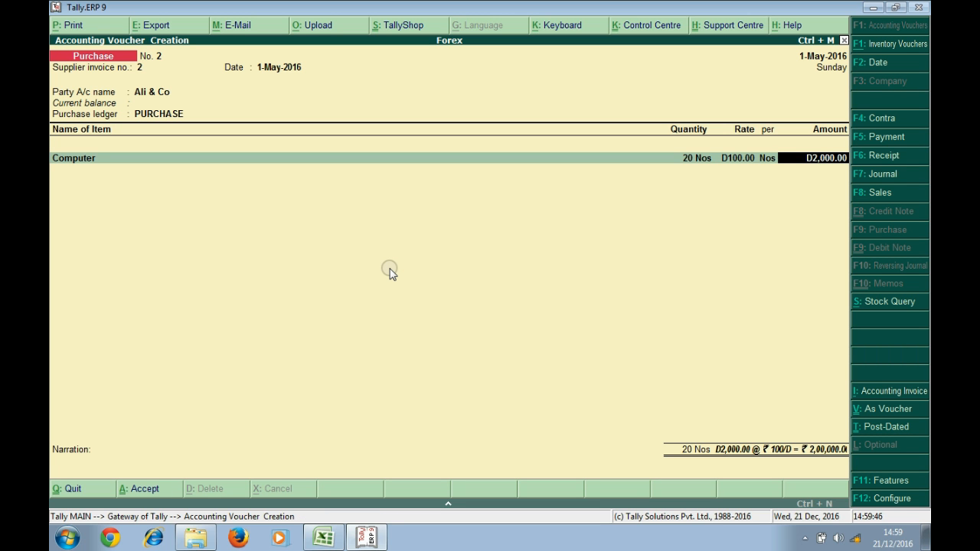
# Compare the purchase's rupee total with the amount in Excel and save the purchase voucher
pyautogui.hotkey('alt', 'Tab')
pyautogui.click(572, 235)
pyautogui.hotkey('alt', 'Tab')
pyautogui.click(830, 458)
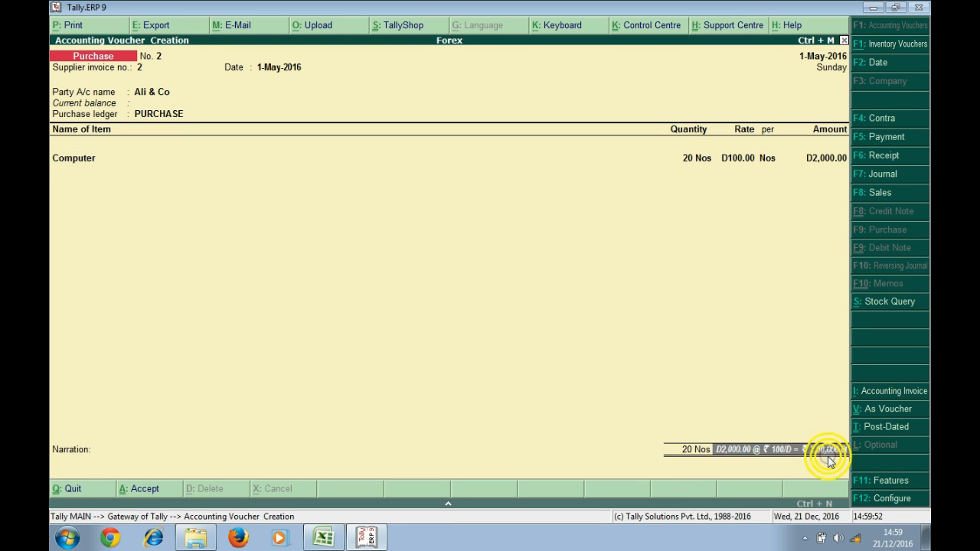
# Check the 30-May-16 computer sale to Lol & Co in Excel and open a new sales voucher in Tally
pyautogui.hotkey('alt', 'Tab')
pyautogui.scroll(-1, 827, 456)
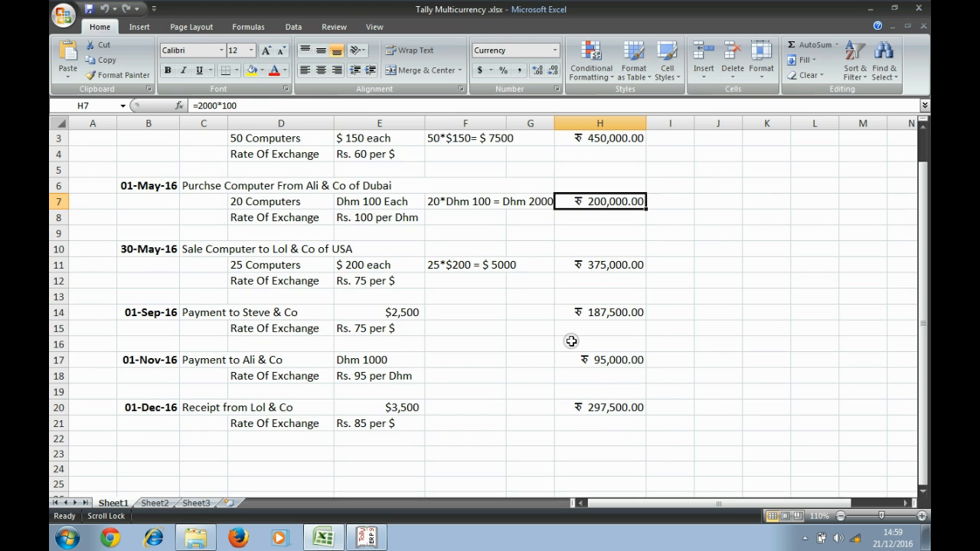
pyautogui.click(205, 253)
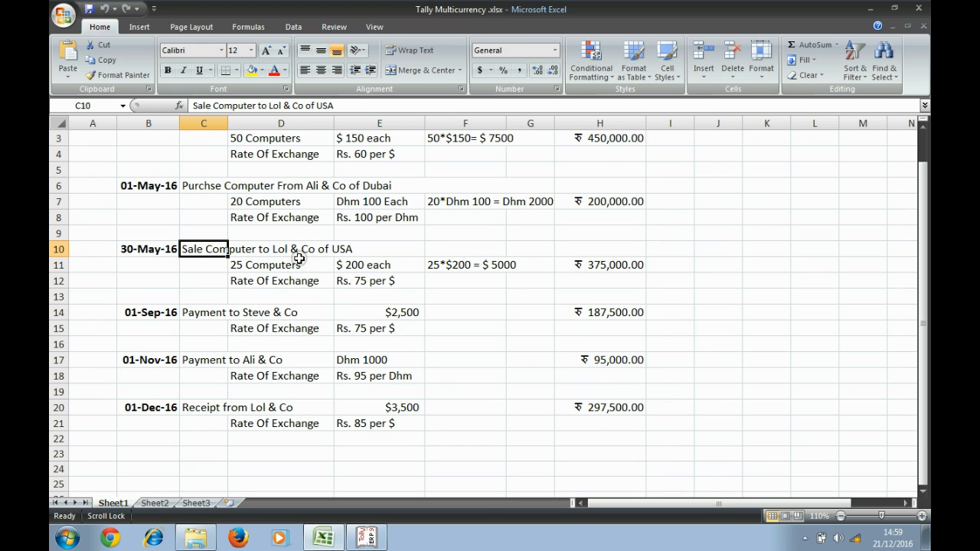
pyautogui.hotkey('alt', 'Tab')
pyautogui.click(226, 255)
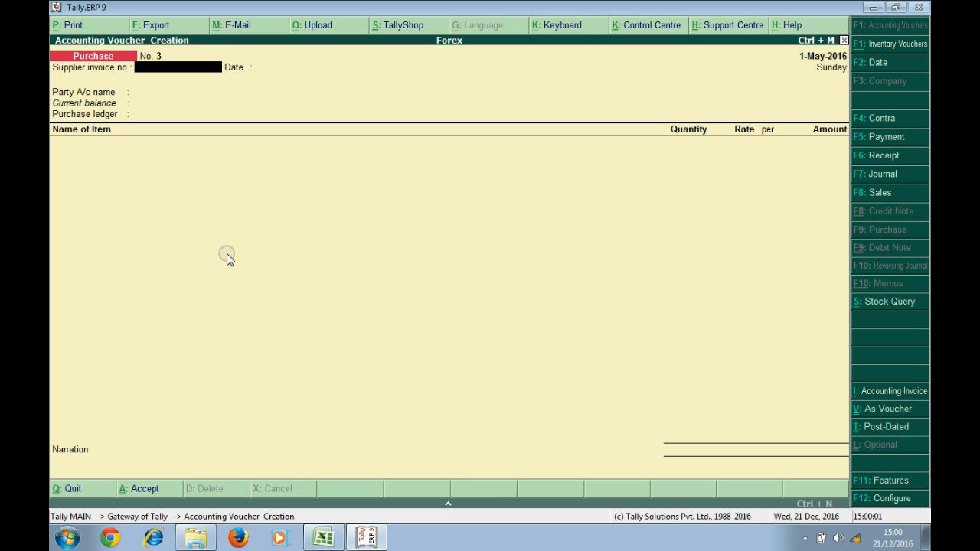
pyautogui.press('F8')
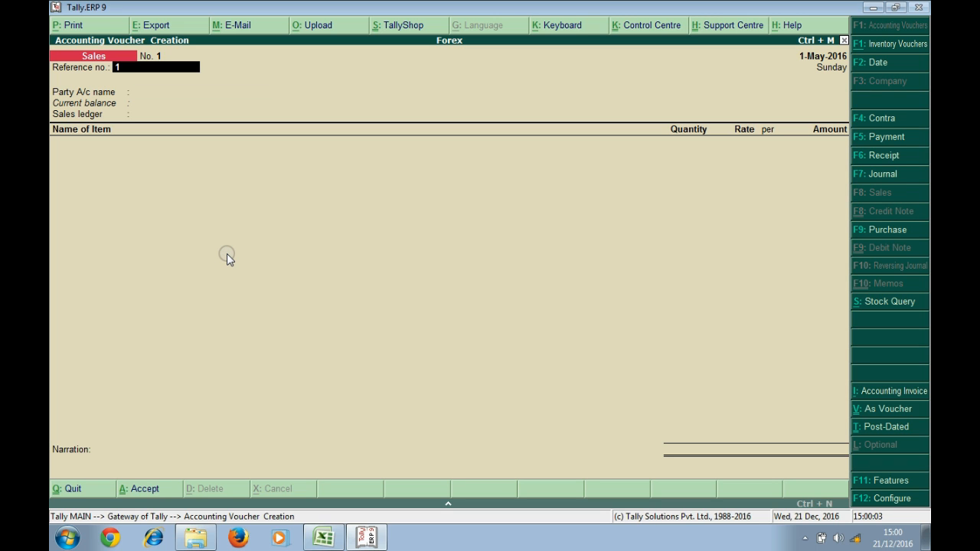
# Enter reference number 1 on the sales voucher, select Lol & Co as the party account, and accept its buyer details
pyautogui.write('1')
pyautogui.press('Return')
pyautogui.press('Down')
pyautogui.press('Down')
pyautogui.press('Return')
pyautogui.hotkey('ctrl', 'a')
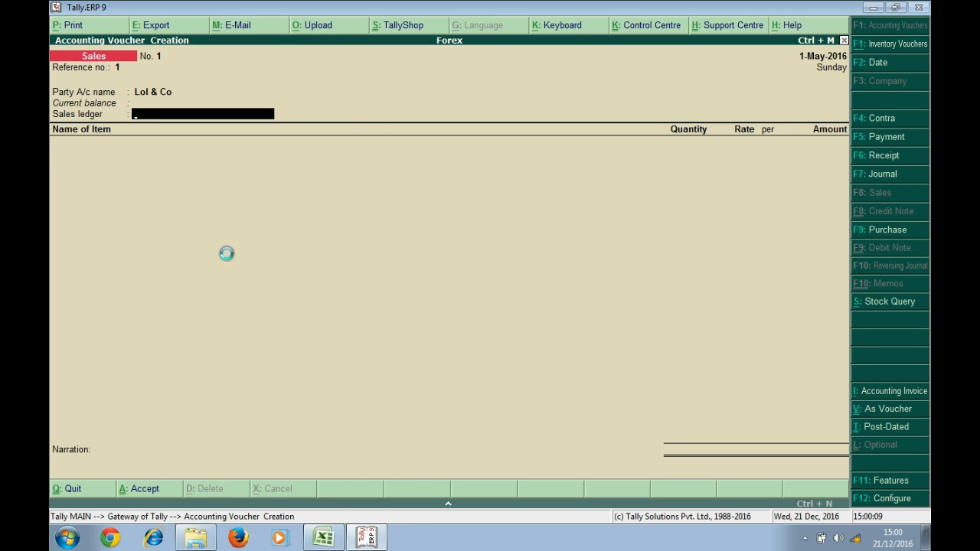
# Create a ledger named SALES under Sales Accounts from the sales ledger field and save it
pyautogui.hotkey('alt', 'c')
pyautogui.write('SA')
pyautogui.write('S')
pyautogui.press('Return')
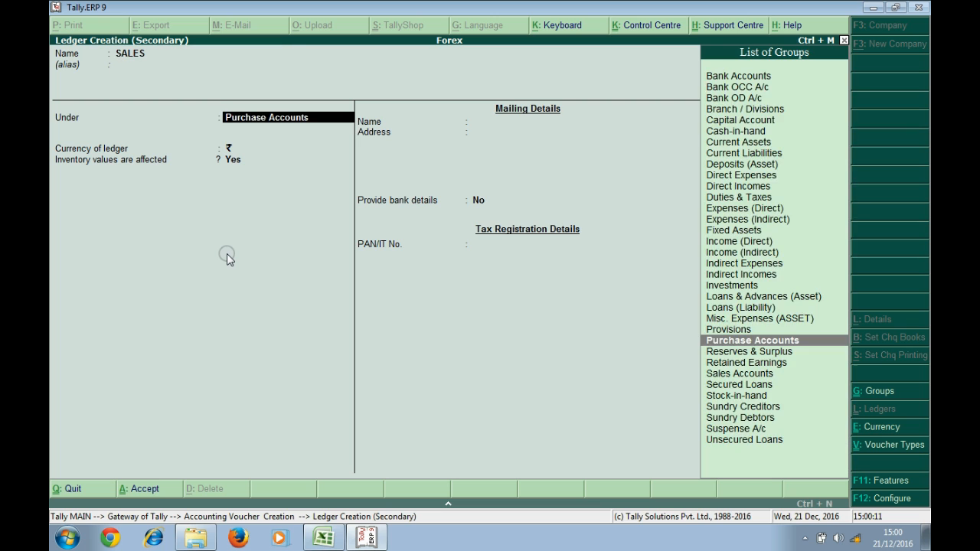
pyautogui.write('SALE')
pyautogui.press('Return')
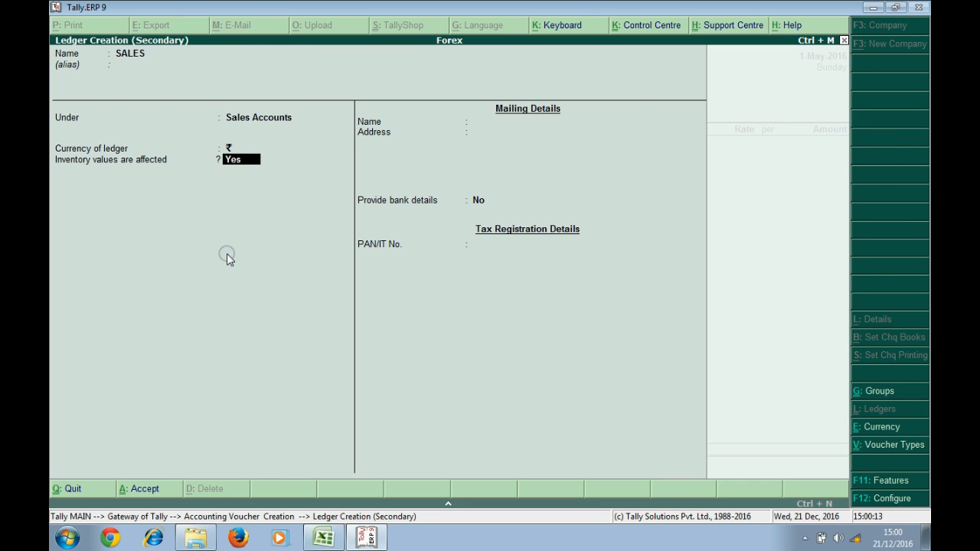
pyautogui.hotkey('ctrl', 'a')
# Add Computer as the item sold, check the sale details in Excel, and enter a quantity of 20
pyautogui.write('CO')
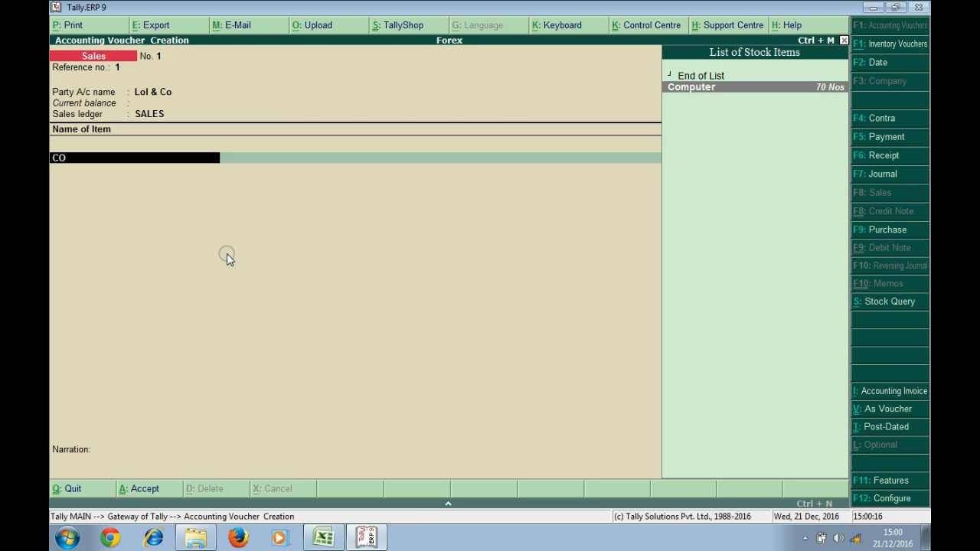
pyautogui.press('Return')
pyautogui.hotkey('alt', 'Tab')
pyautogui.click(300, 260)
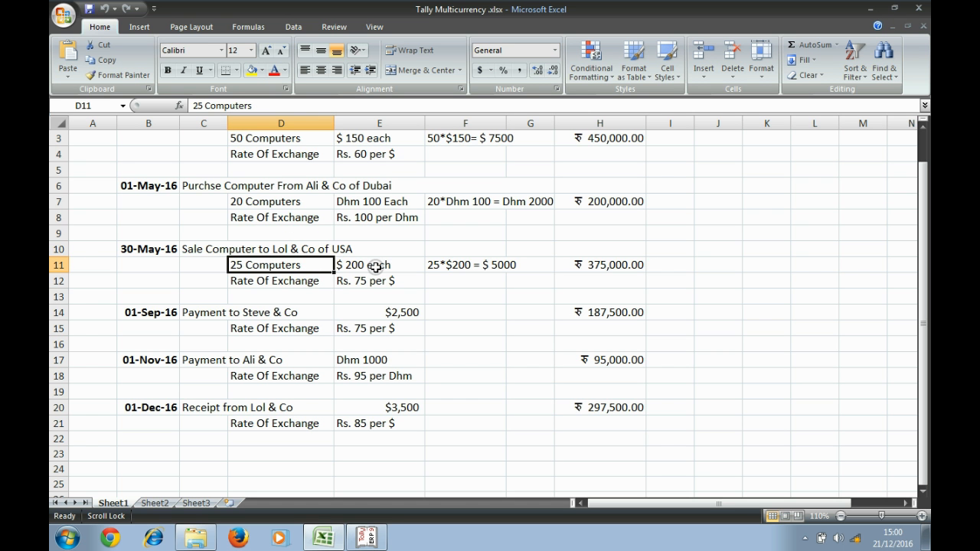
pyautogui.click(375, 265)
pyautogui.hotkey('alt', 'Tab')
pyautogui.write('209')
pyautogui.press('BackSpace')
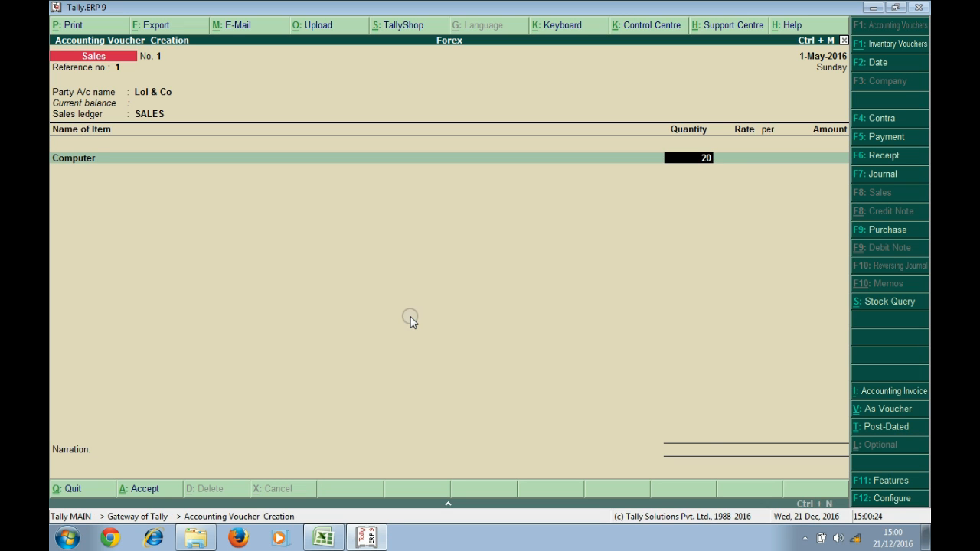
pyautogui.press('Return')
# Set the Computer selling rate to $200 and, after checking Excel, the exchange rate to ₹ 75 per dollar
pyautogui.write('$200')
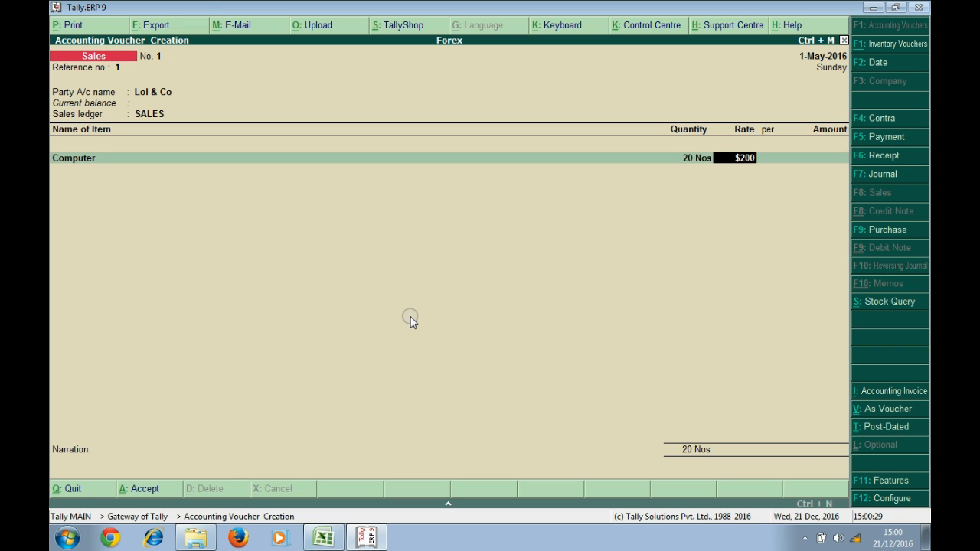
pyautogui.press('Return')
pyautogui.hotkey('alt', 'Tab')
pyautogui.scroll(-1, 411, 316)
pyautogui.click(379, 264)
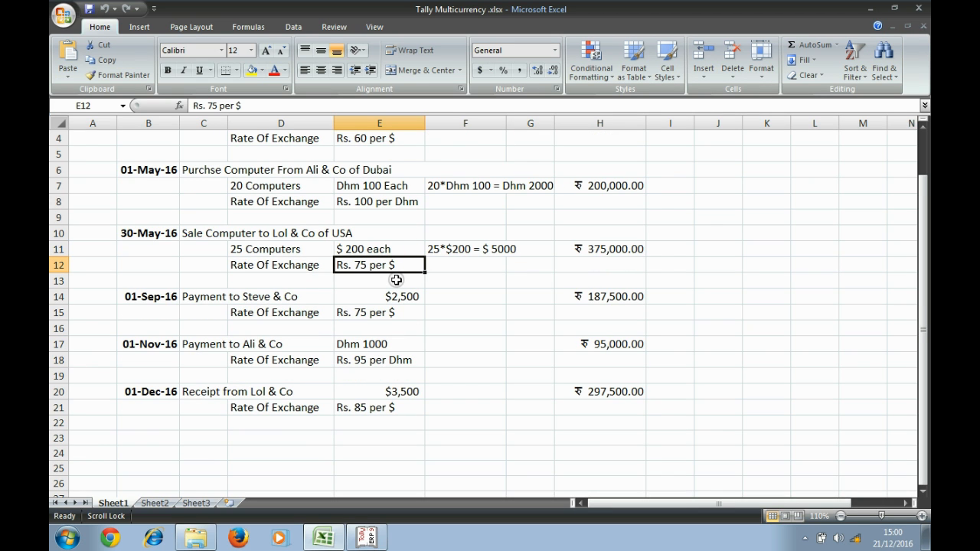
pyautogui.click(506, 249)
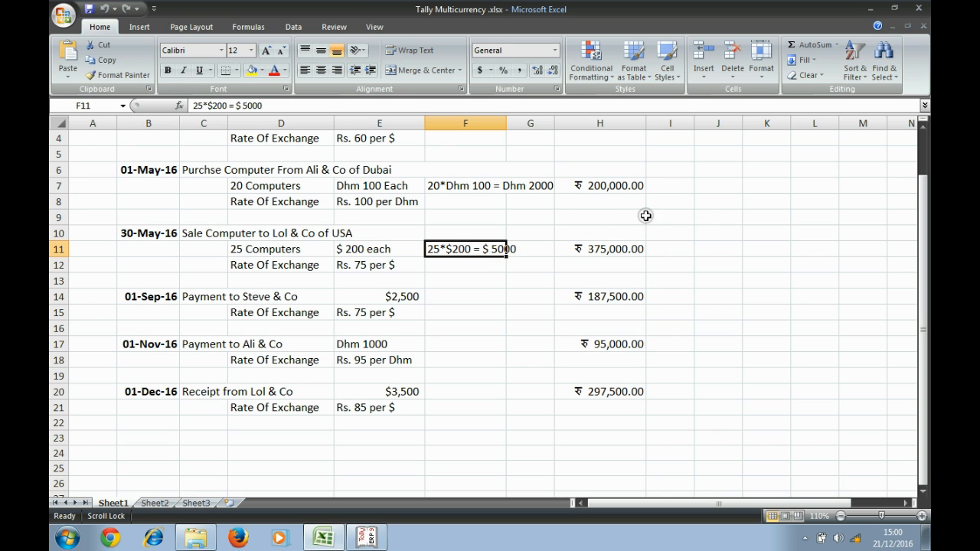
pyautogui.click(632, 244)
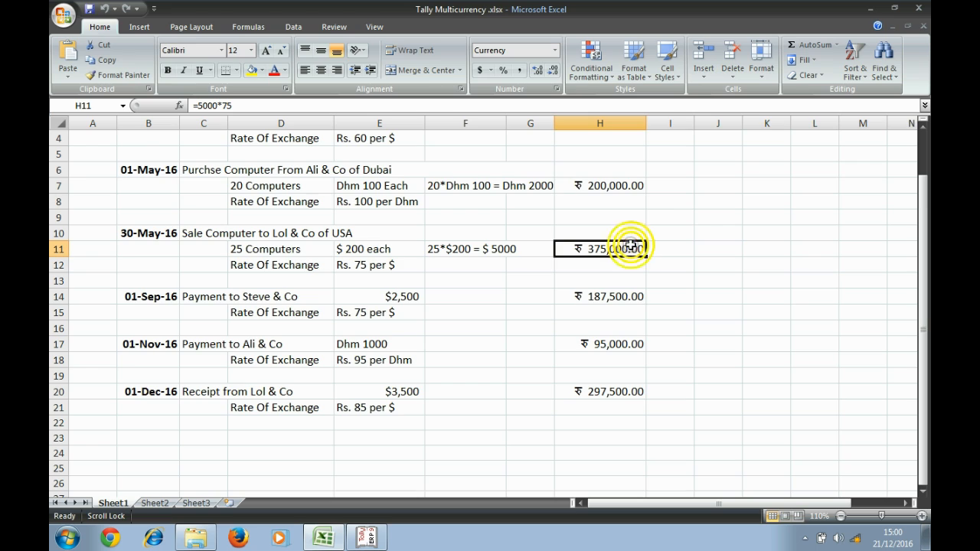
pyautogui.hotkey('alt', 'Tab')
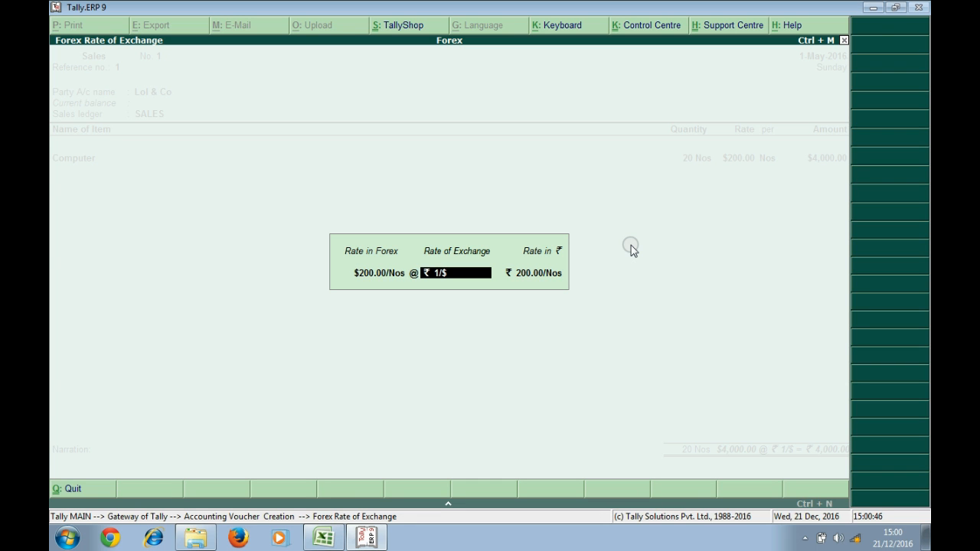
pyautogui.write('75')
pyautogui.press('Return')
# Correct the Computer quantity to 25 according to the Excel sheet and save the sales voucher
pyautogui.hotkey('alt', 'Tab')
pyautogui.hotkey('alt', 'Tab')
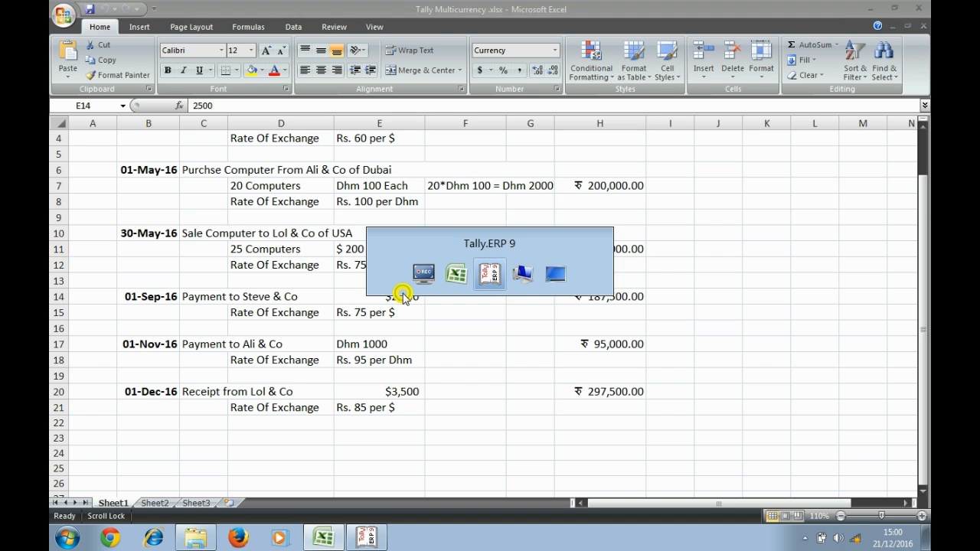
pyautogui.press('BackSpace')
pyautogui.press('BackSpace')
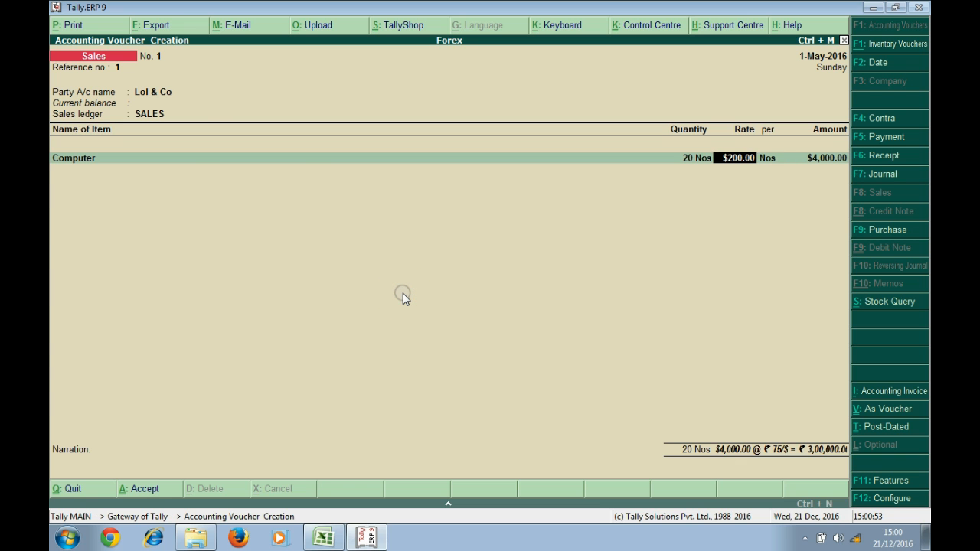
pyautogui.hotkey('alt', 'Tab')
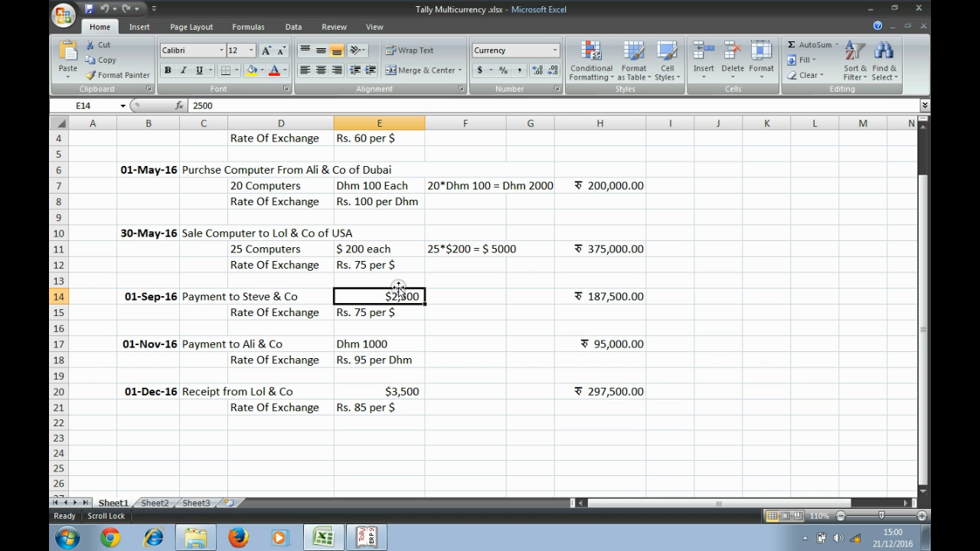
pyautogui.click(329, 247)
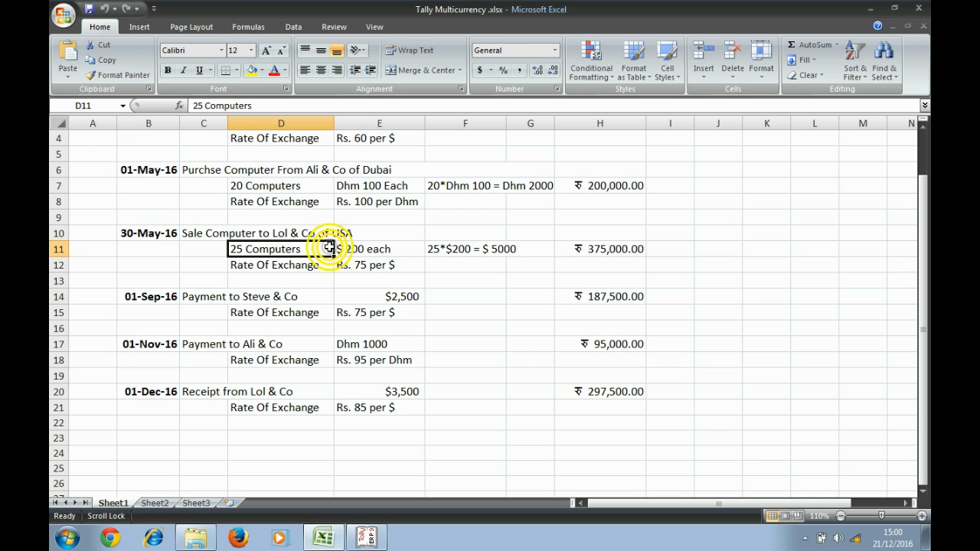
pyautogui.hotkey('alt', 'Tab')
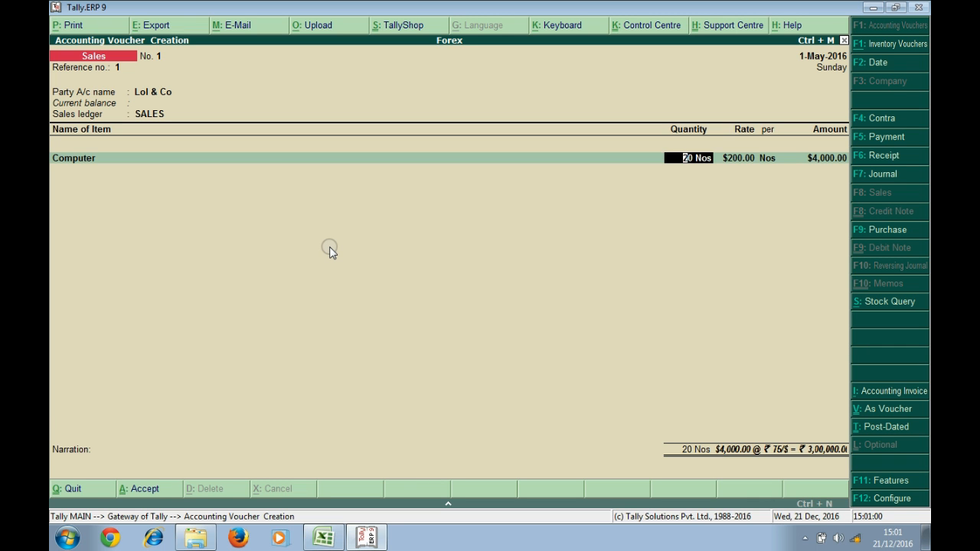
pyautogui.write('25')
pyautogui.press('Return')
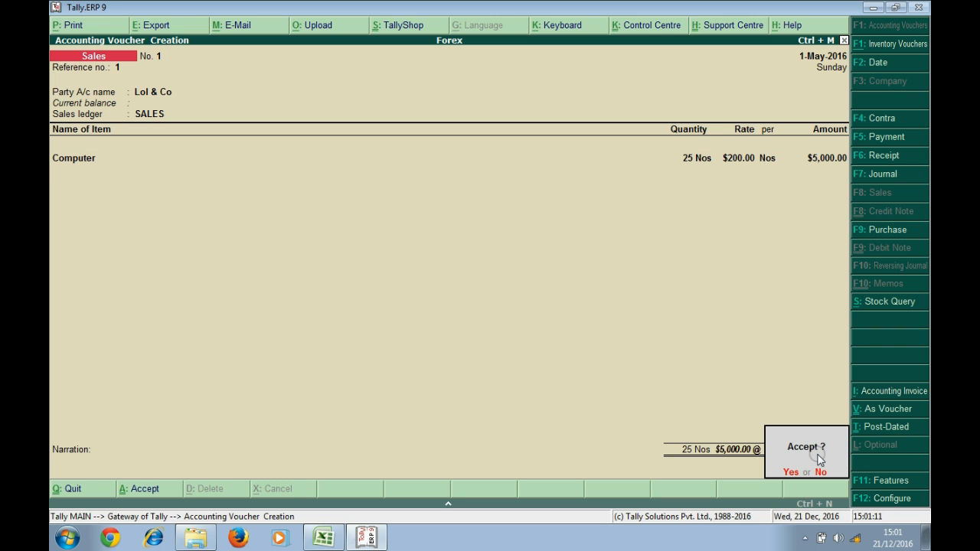
pyautogui.press('Return')
# Check the 1 September payment to Steve & Co in Excel and open a payment voucher in Tally
pyautogui.hotkey('alt', 'Tab')
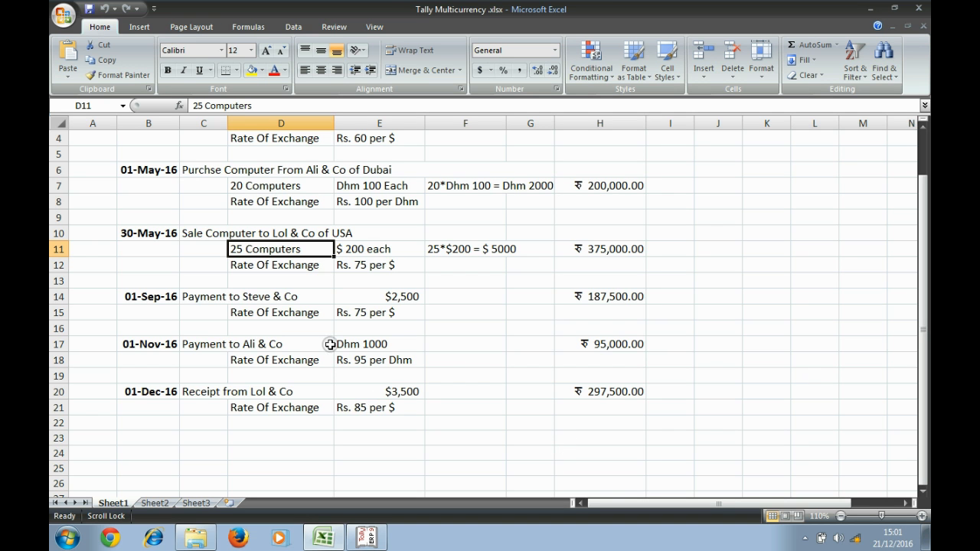
pyautogui.click(150, 296)
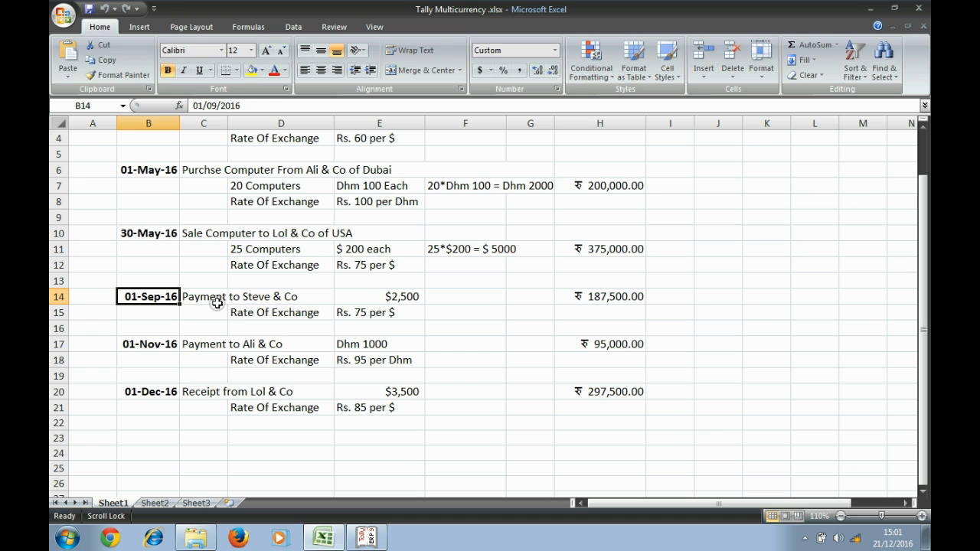
pyautogui.click(253, 308)
pyautogui.hotkey('alt', 'Tab')
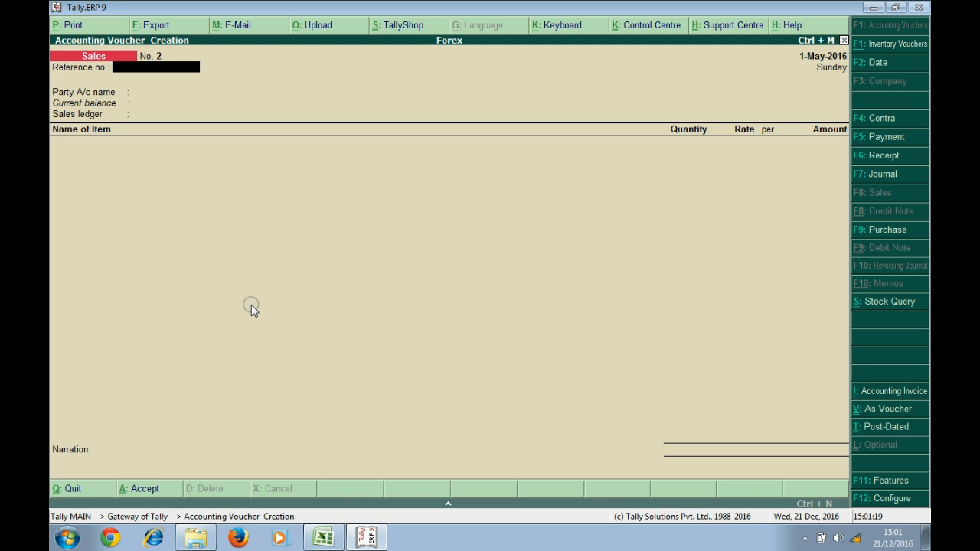
pyautogui.press('F6')
pyautogui.press('F5')
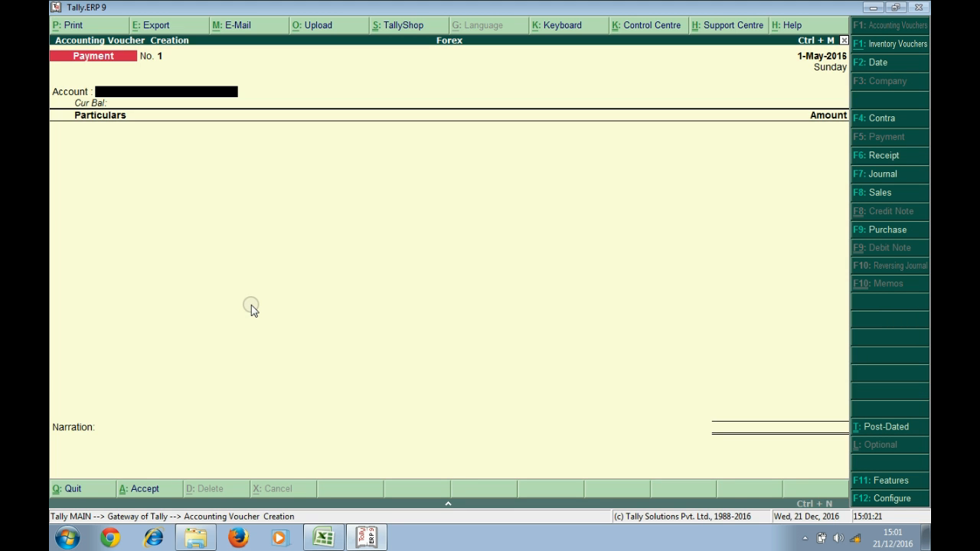
# Set Cash as the payment account and choose the Steve & Co party ledger under particulars
pyautogui.write('C')
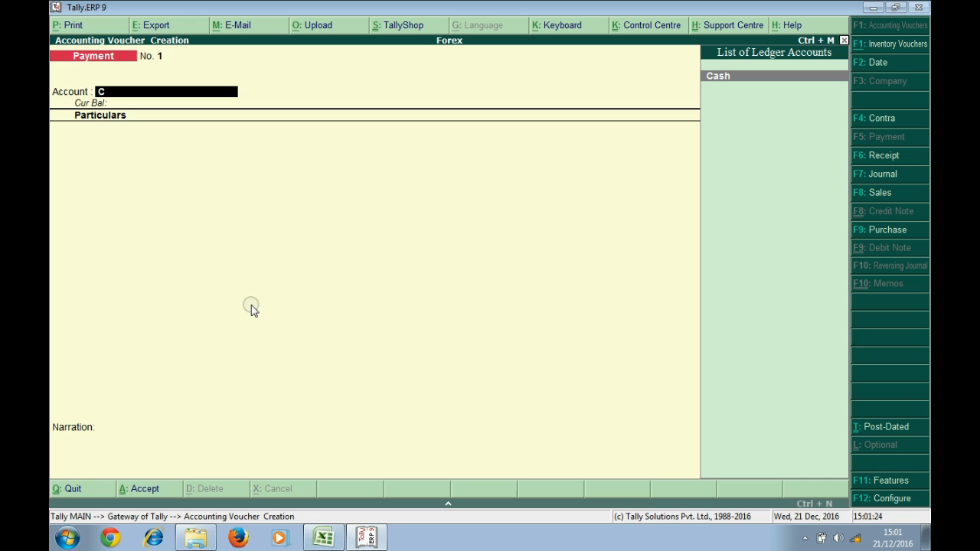
pyautogui.press('Return')
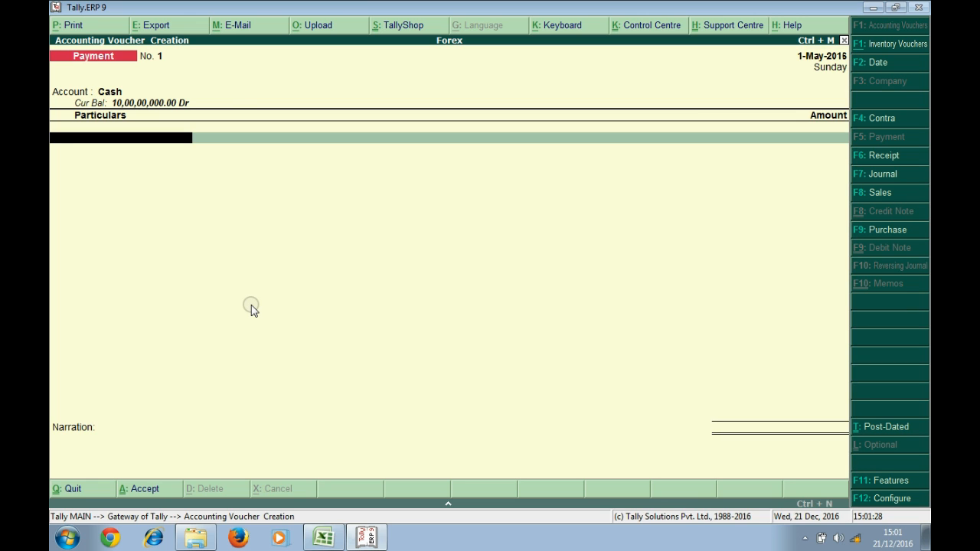
pyautogui.write('St')
pyautogui.press('Return')
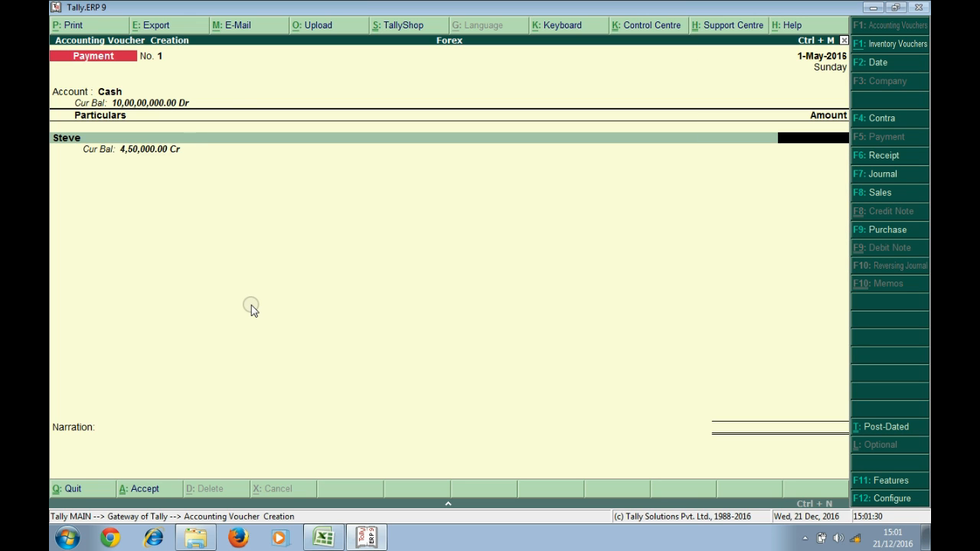
# Check the Steve & Co payment amount in Excel and enter $2,500 in Tally's payment voucher
pyautogui.hotkey('alt', 'Tab')
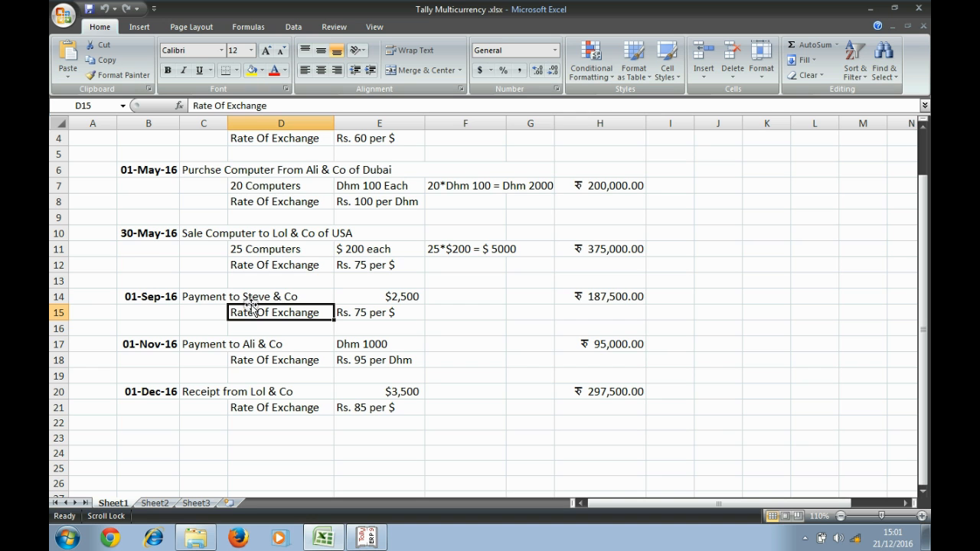
pyautogui.click(402, 298)
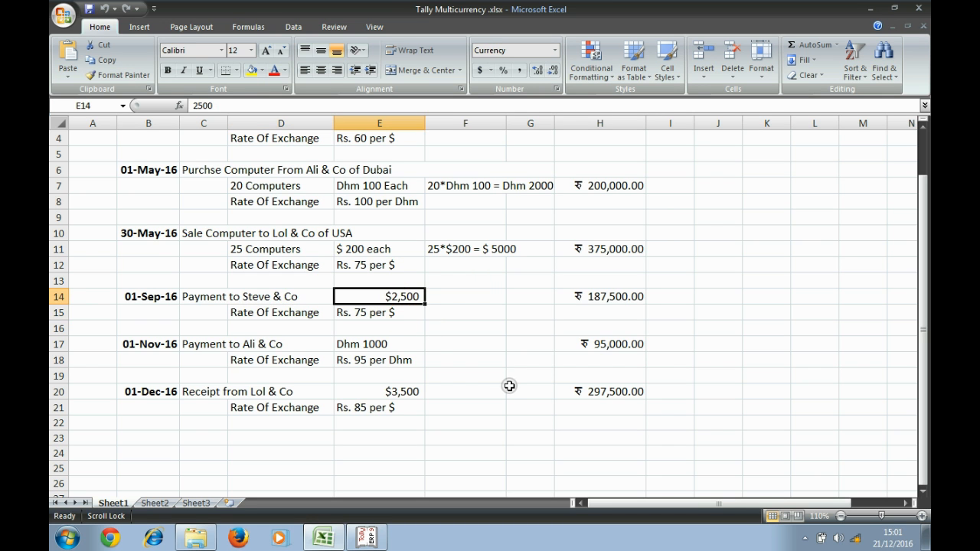
pyautogui.hotkey('alt', 'Tab')
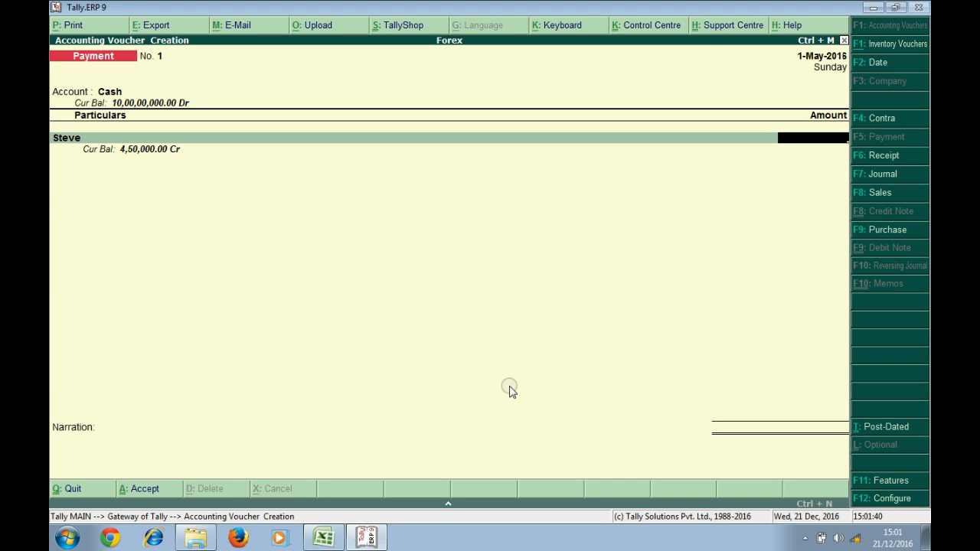
pyautogui.write('$2')
pyautogui.write('500')
pyautogui.press('Return')
pyautogui.press('Return')
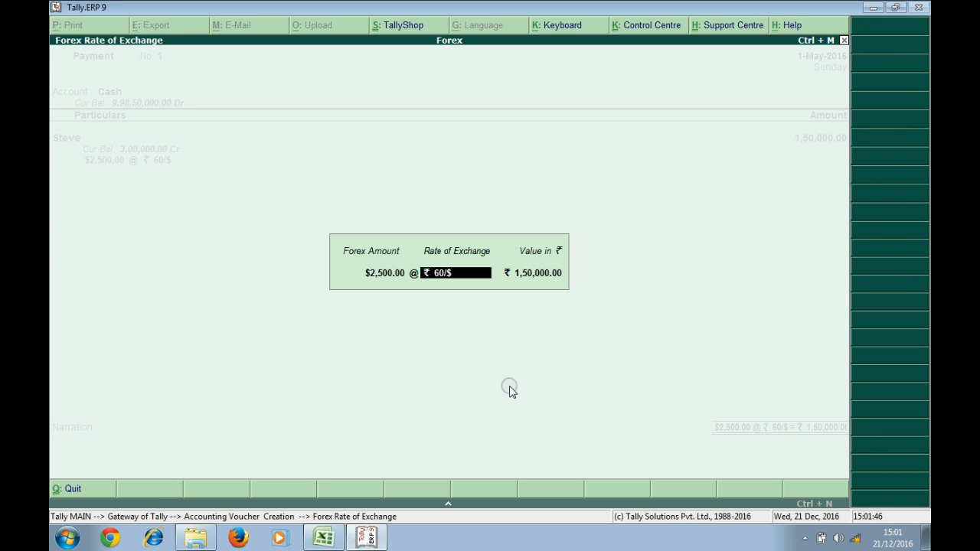
# Check the payment's exchange rate in Excel, set it to ₹ 75 per dollar in Tally and save the voucher
pyautogui.hotkey('alt', 'Tab')
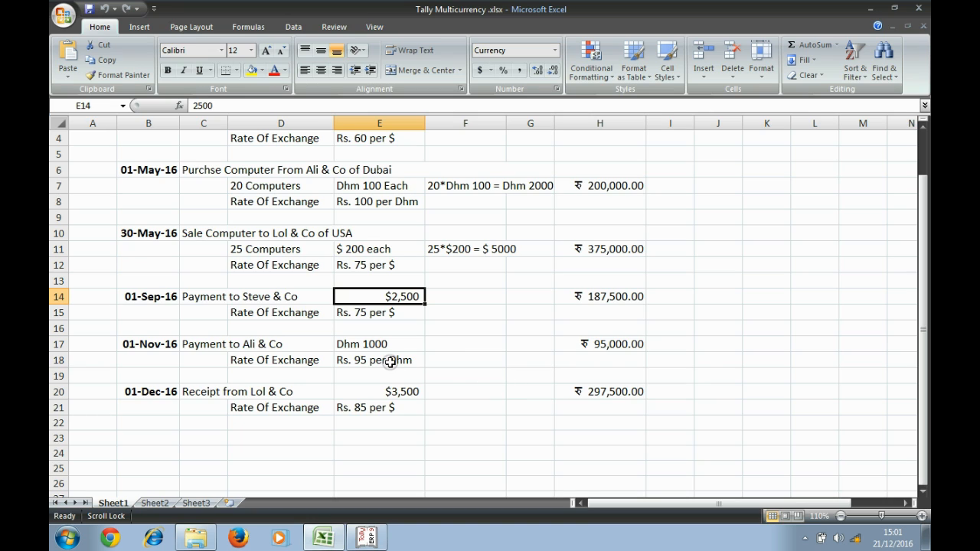
pyautogui.click(357, 314)
pyautogui.hotkey('alt', 'Tab')
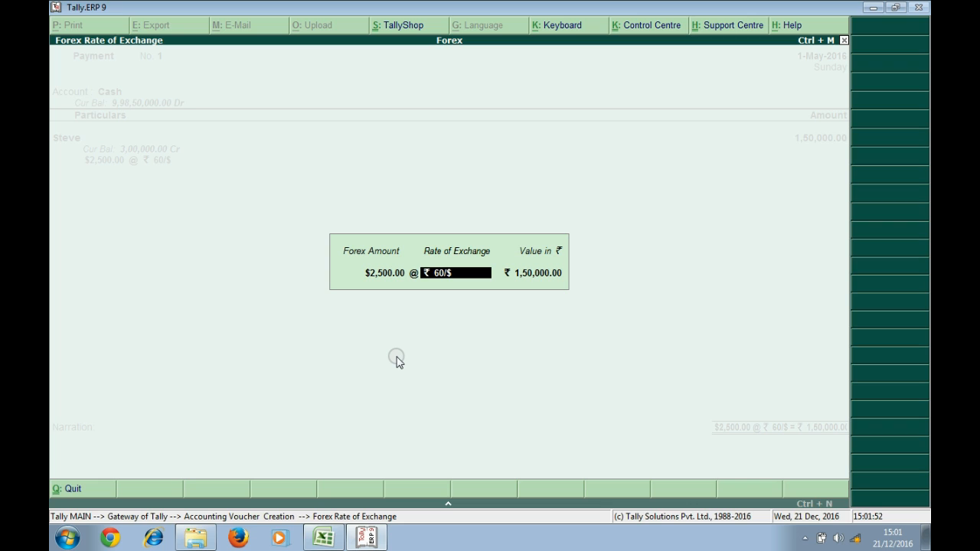
pyautogui.press('BackSpace')
pyautogui.press('BackSpace')
pyautogui.write('75')
pyautogui.press('Return')
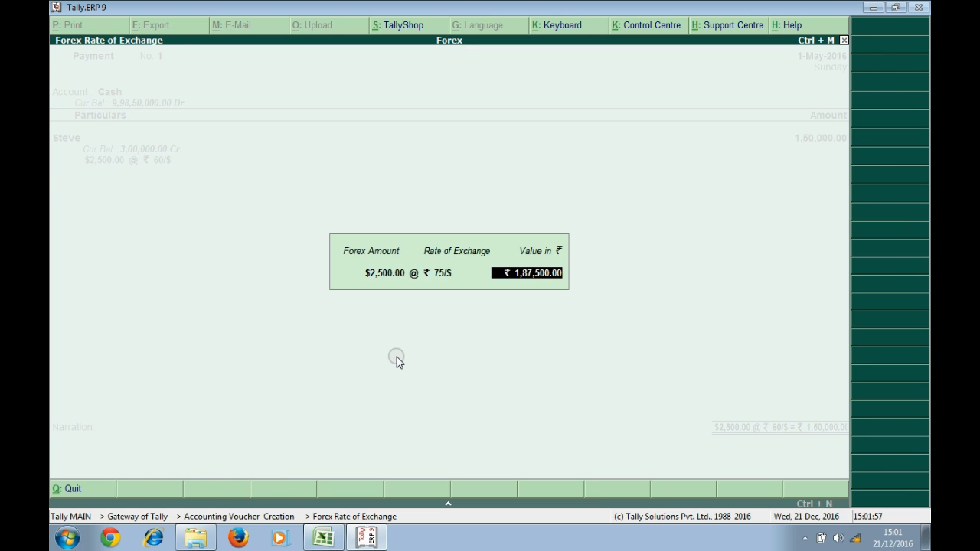
pyautogui.press('Return')
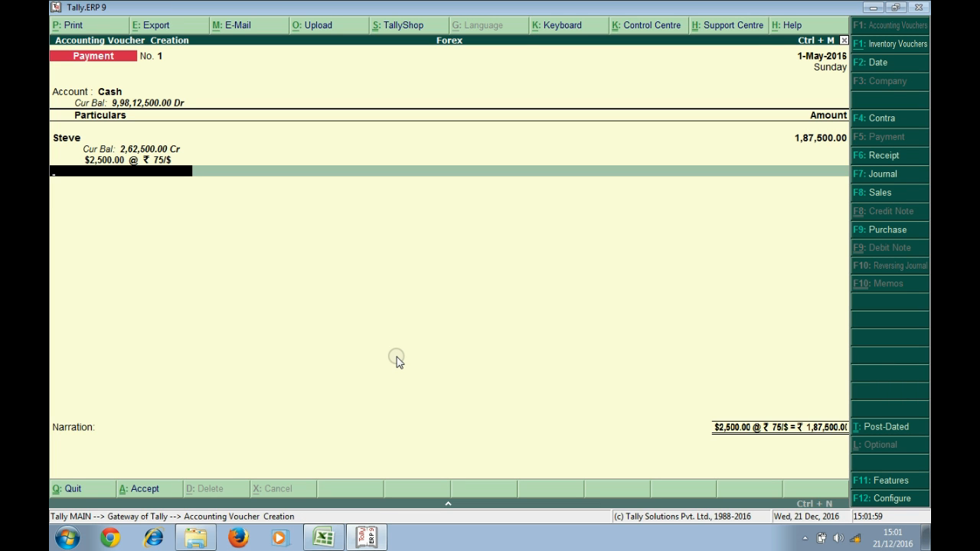
pyautogui.hotkey('ctrl', 'a')
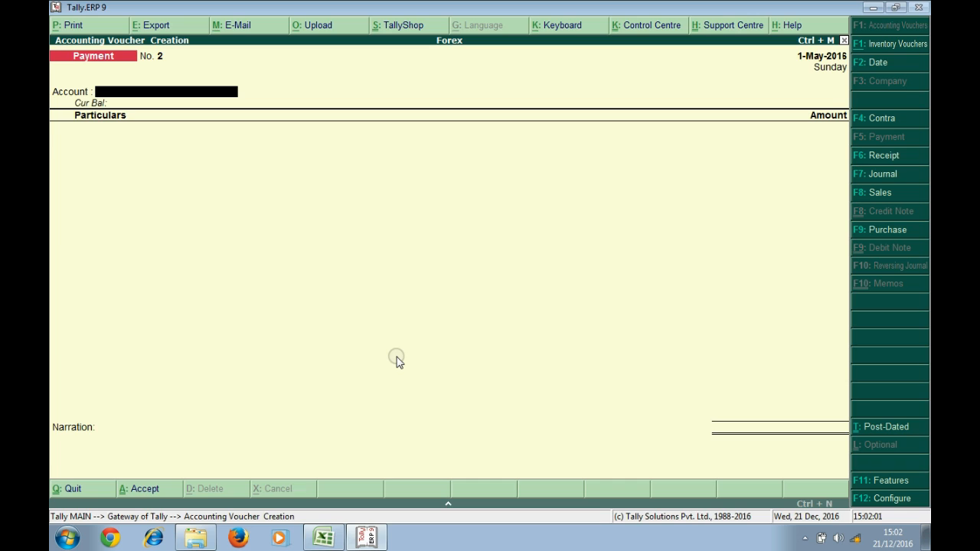
# Examine the date, party and amount of the Ali & Co payment in Excel and return to Tally
pyautogui.hotkey('alt', 'Tab')
pyautogui.click(219, 348)
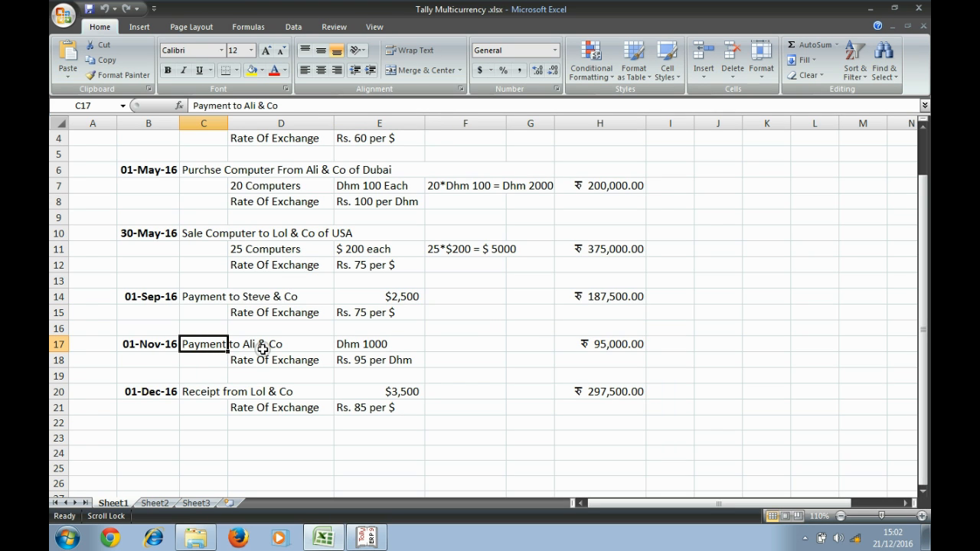
pyautogui.hotkey('alt', 'Tab')
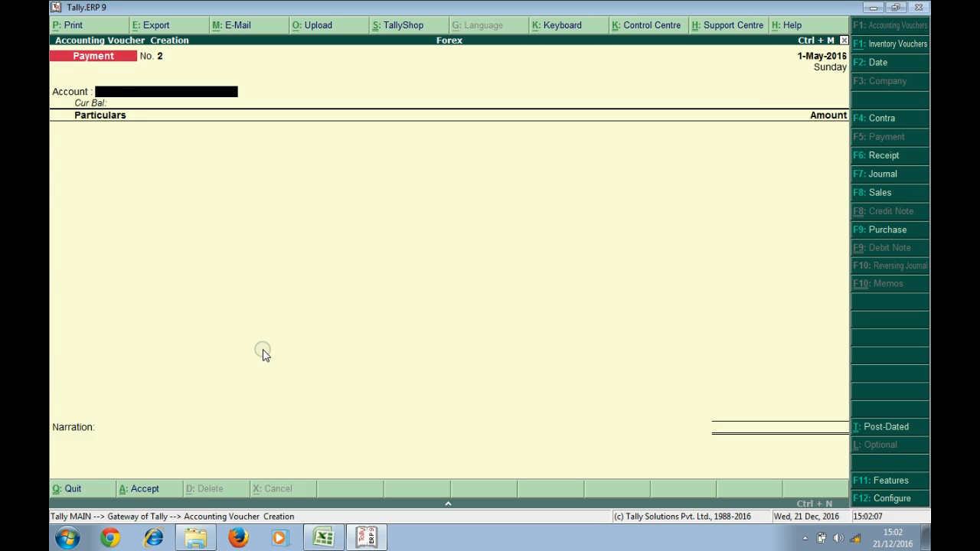
pyautogui.hotkey('alt', 'Tab')
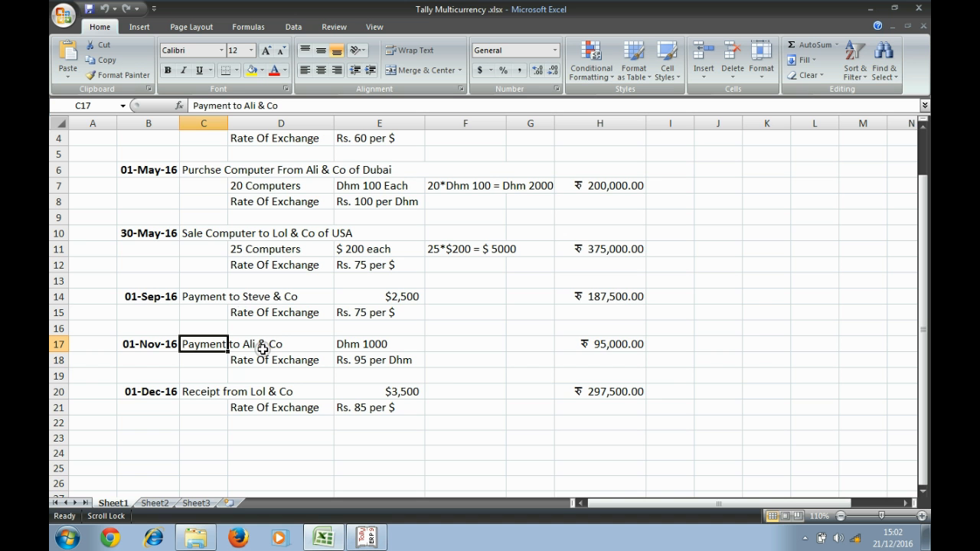
pyautogui.click(161, 300)
pyautogui.hotkey('alt', 'Tab')
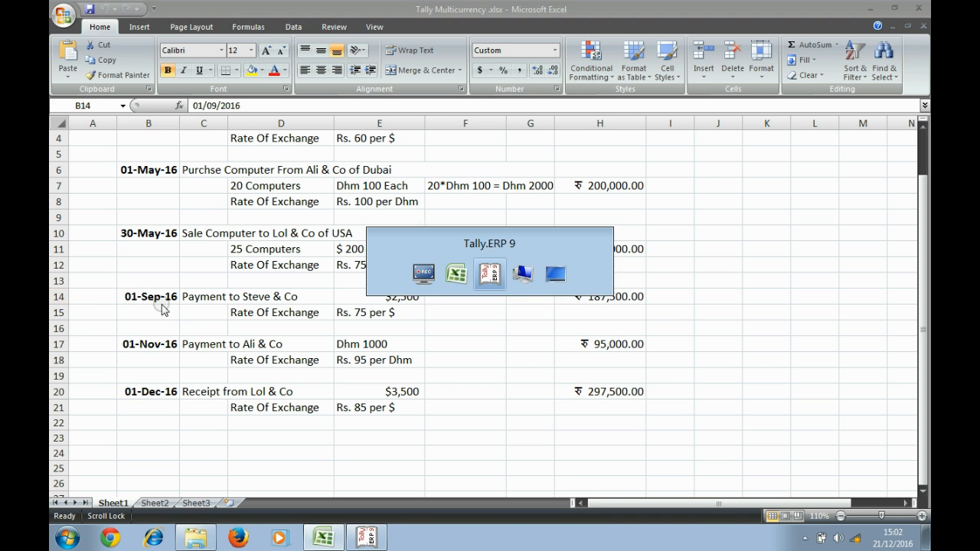
pyautogui.hotkey('alt', 'Tab')
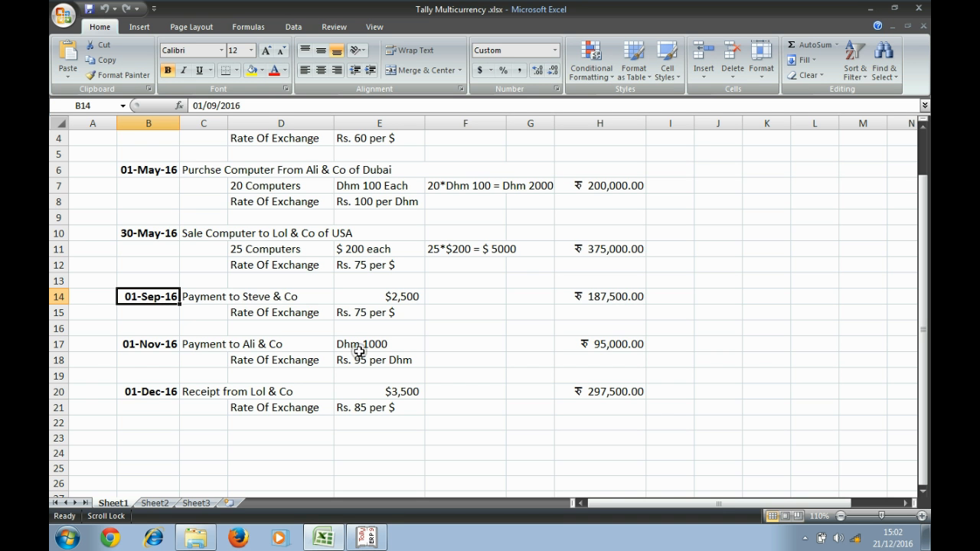
pyautogui.click(364, 347)
pyautogui.hotkey('alt', 'Tab')
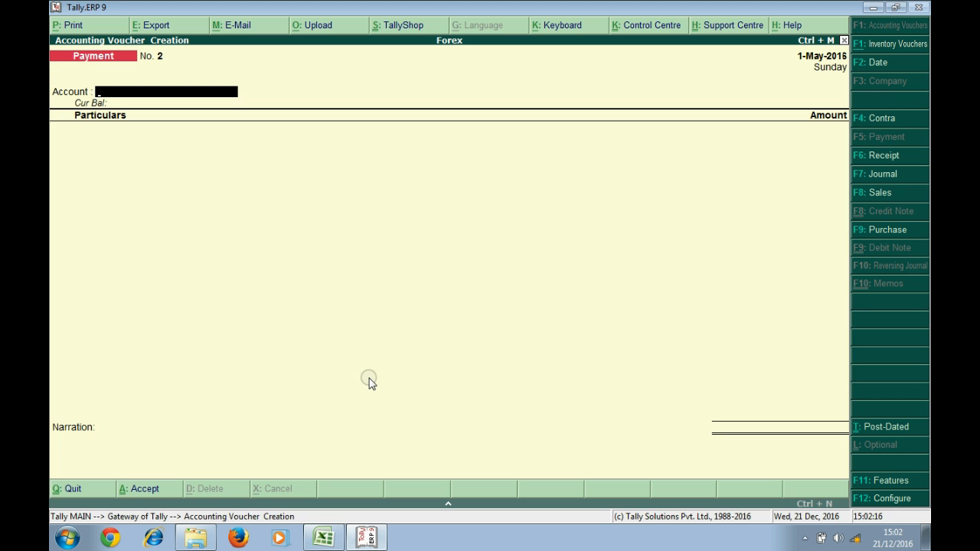
# Enter a payment of 1000 dirhams from Cash to Ali & Co in the new payment voucher
pyautogui.write('cash')
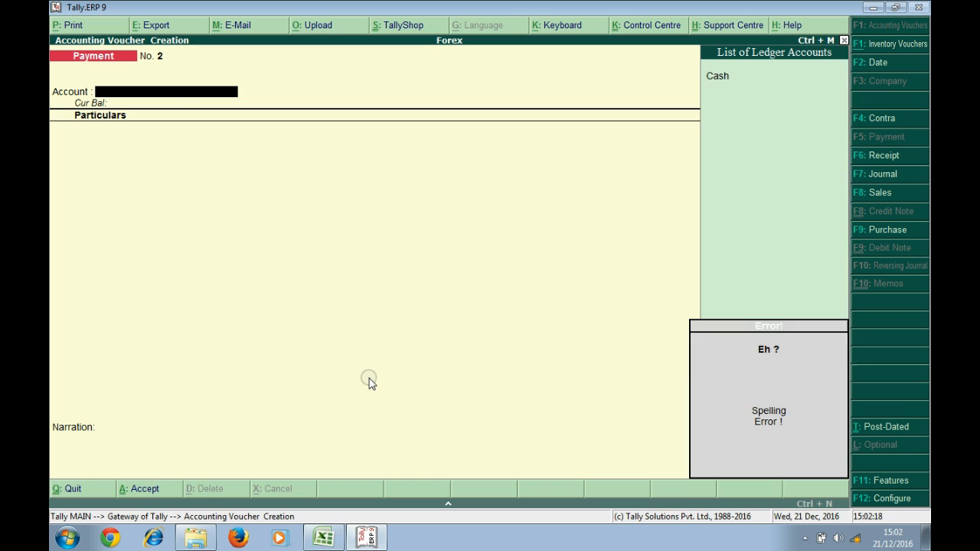
pyautogui.press('Return')
pyautogui.write('ALI')
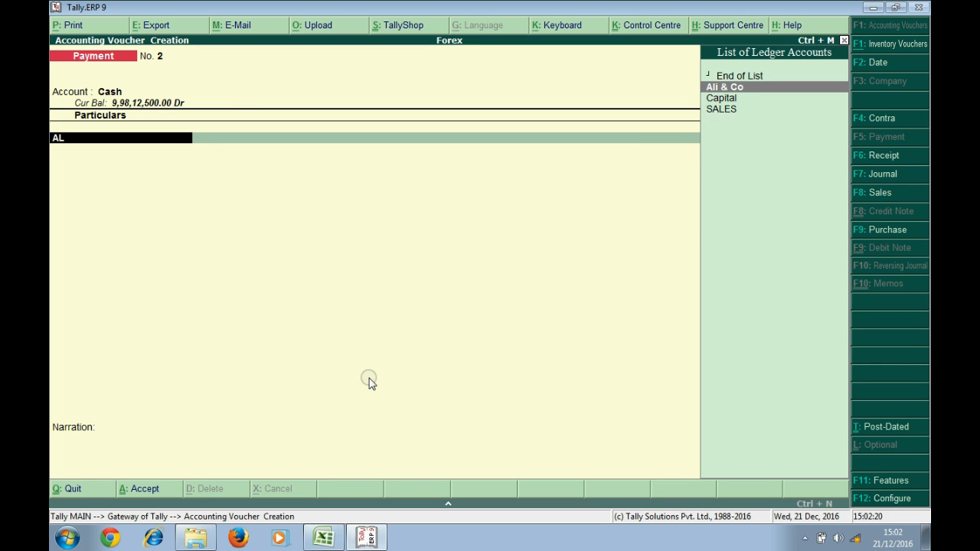
pyautogui.press('Return')
pyautogui.write('Dhm 100')
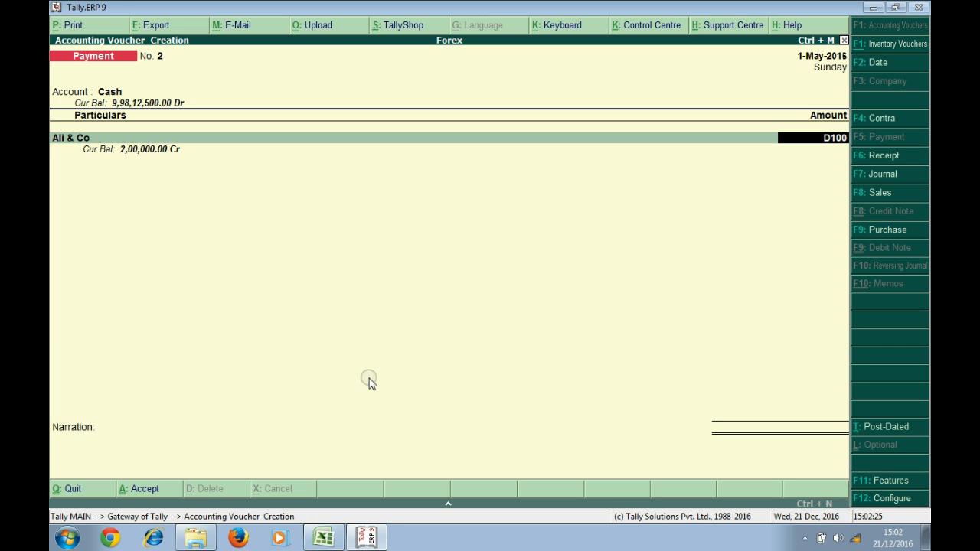
pyautogui.write('0')
pyautogui.press('Return')
pyautogui.press('Return')
# Check the Ali & Co exchange rate in Excel, set it to ₹ 95 per dirham in Tally and save the voucher
pyautogui.hotkey('alt', 'Tab')
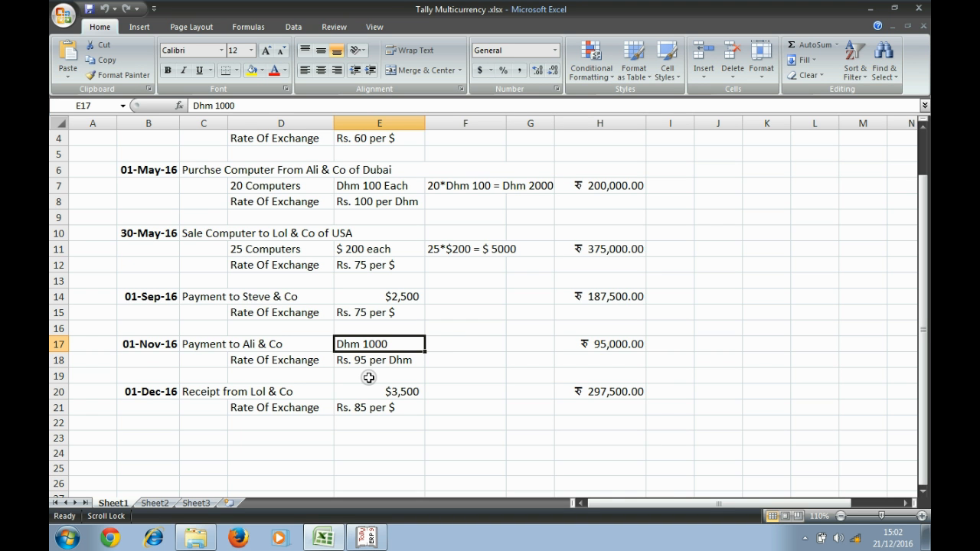
pyautogui.click(372, 360)
pyautogui.hotkey('alt', 'Tab')
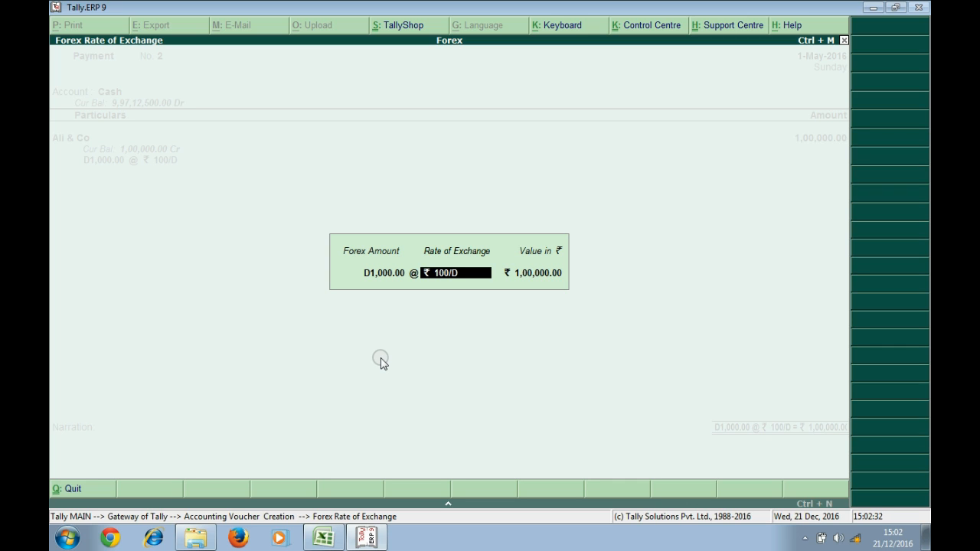
pyautogui.press('BackSpace')
pyautogui.press('BackSpace')
pyautogui.press('BackSpace')
pyautogui.write('95')
pyautogui.press('Return')
pyautogui.press('Return')
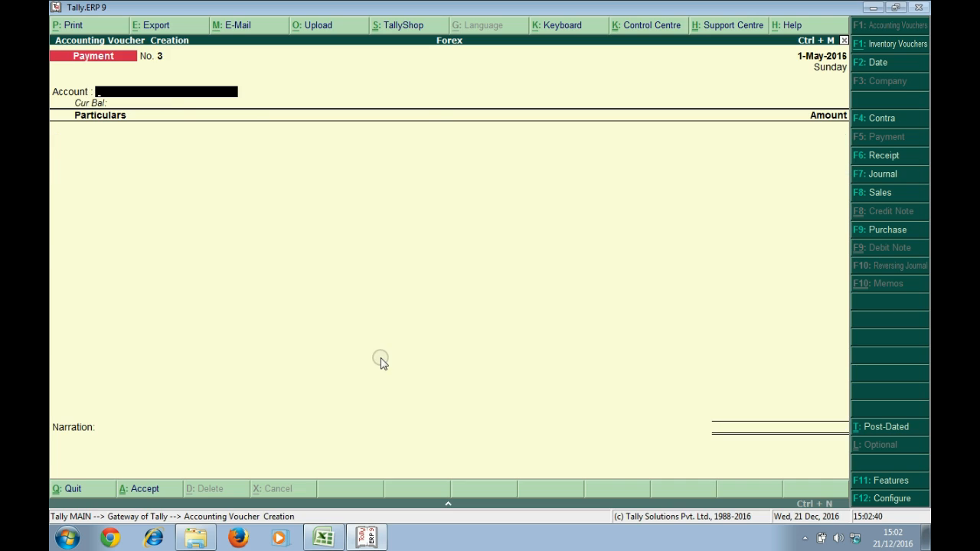
# Check the final receipt entry in Excel and start a Tally receipt voucher with Cash as the account and Lol & Co as the party
pyautogui.hotkey('alt', 'Tab')
pyautogui.click(211, 395)
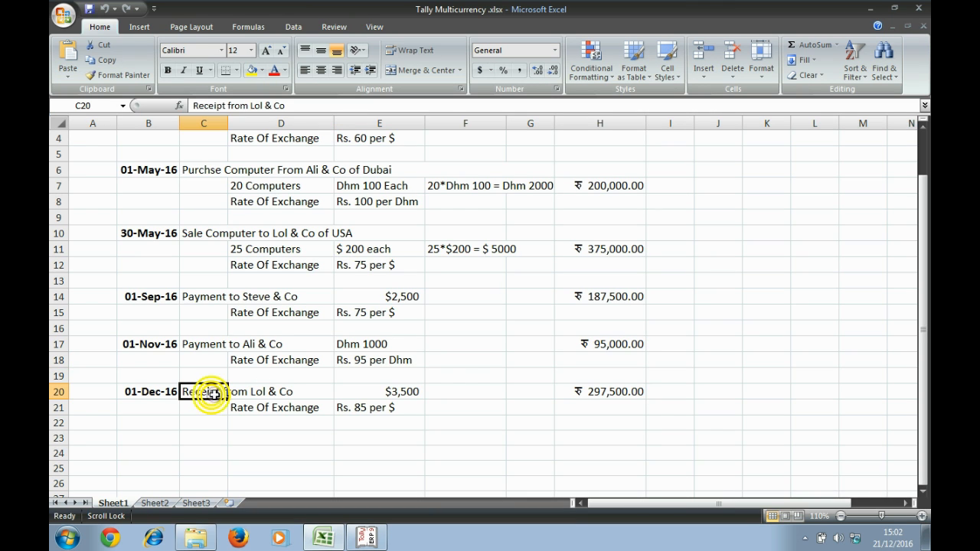
pyautogui.hotkey('alt', 'Tab')
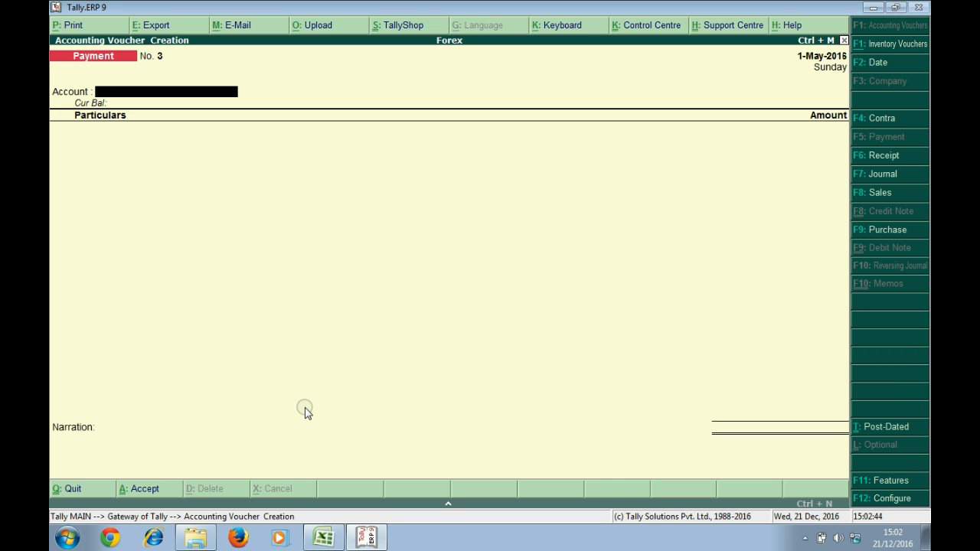
pyautogui.press('F6')
pyautogui.write('Cash')
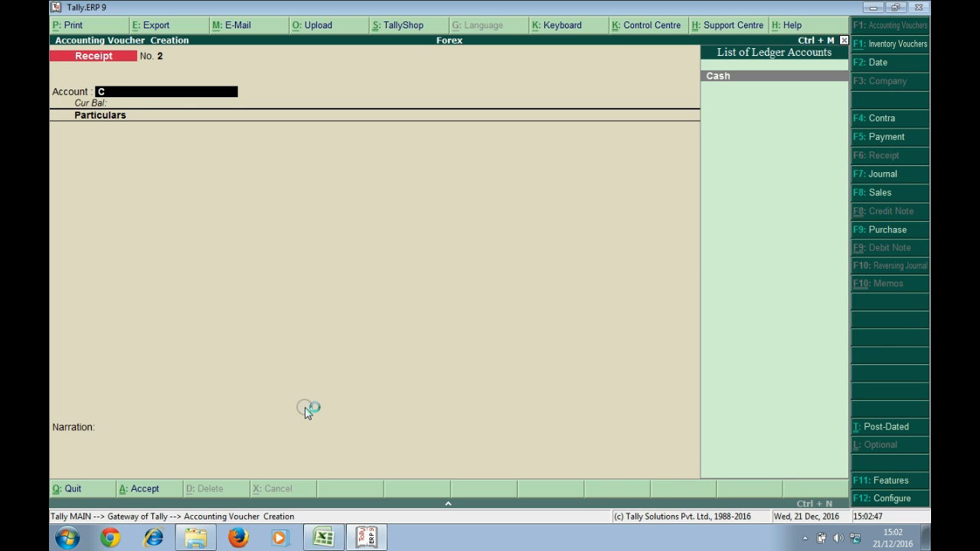
pyautogui.press('Return')
pyautogui.write('LO')
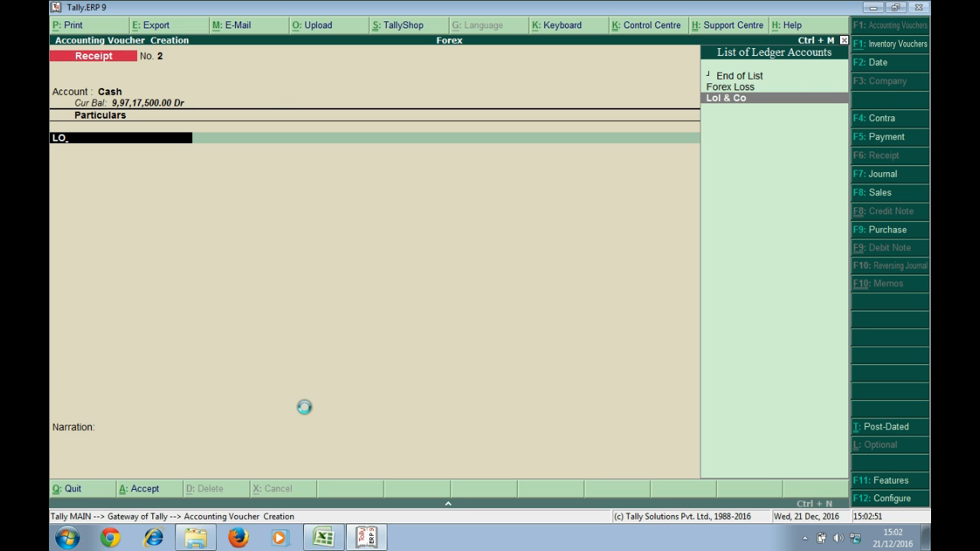
# Check the Lol & Co receipt amount in Excel and enter $3,500 in Tally's receipt voucher
pyautogui.hotkey('alt', 'Tab')
pyautogui.click(394, 396)
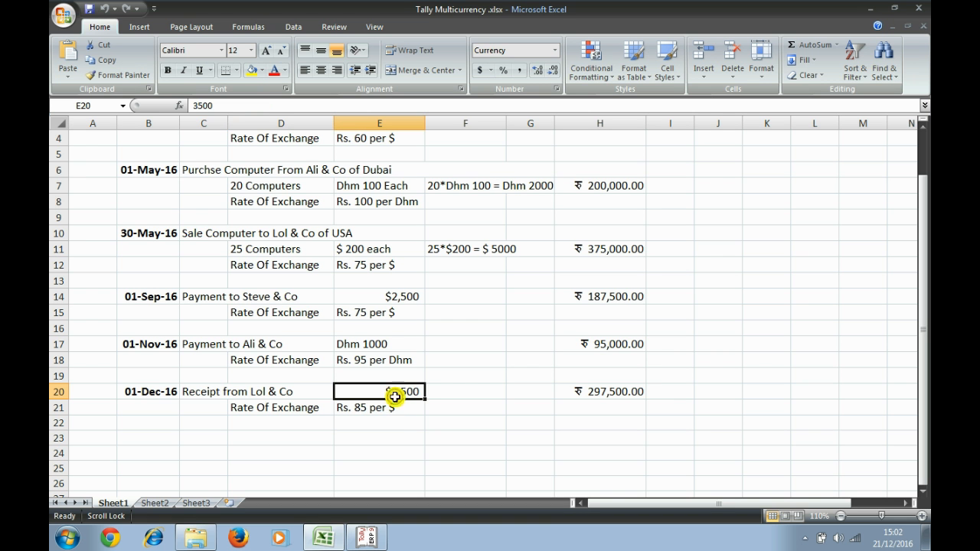
pyautogui.hotkey('alt', 'Tab')
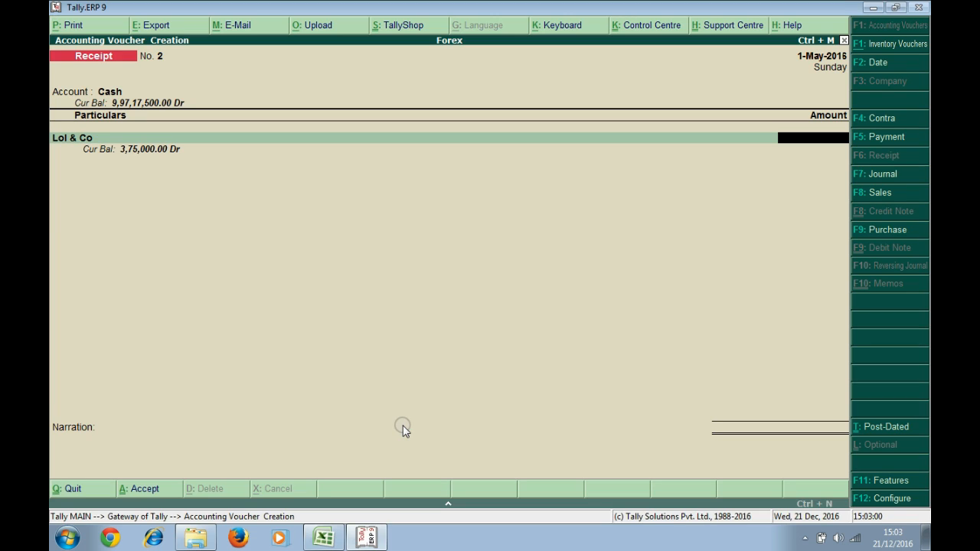
pyautogui.write('$3')
pyautogui.write('500')
pyautogui.press('Return')
# Check the Lol & Co exchange rate in Excel and set it to ₹ 85 per dollar in Tally's receipt voucher
pyautogui.hotkey('alt', 'Tab')
pyautogui.click(388, 404)
pyautogui.hotkey('alt', 'Tab')
pyautogui.hotkey('alt', 'Tab')
pyautogui.hotkey('alt', 'Tab')
pyautogui.click(395, 411)
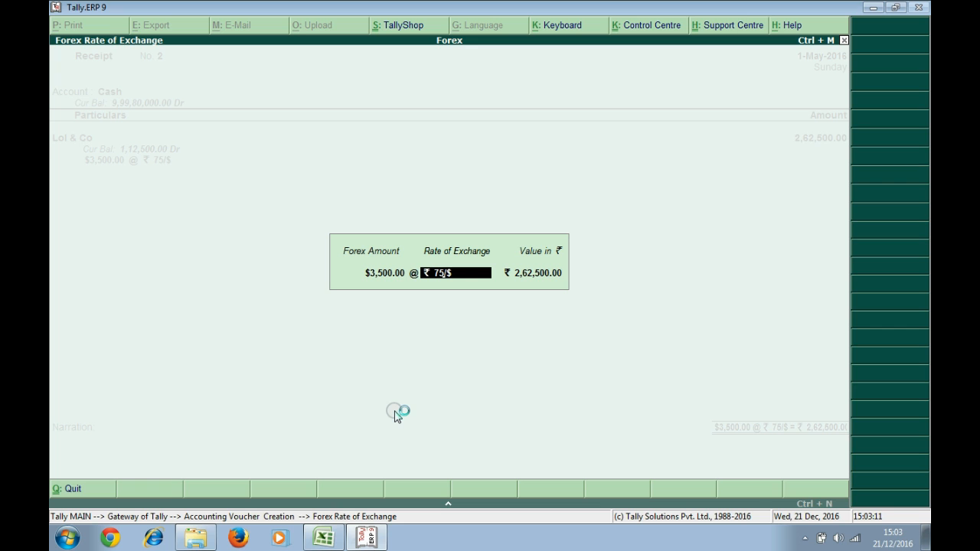
pyautogui.write('85/$')
pyautogui.press('Return')
# Compare the receipt's rupee value with the Excel sheet, then save the Lol & Co receipt in Tally and leave voucher entry
pyautogui.hotkey('alt', 'Tab')
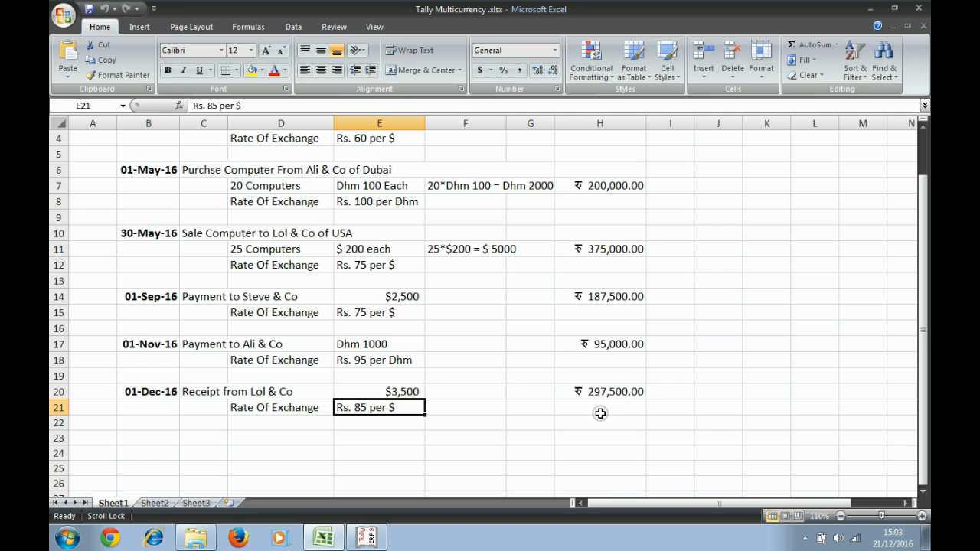
pyautogui.hotkey('alt', 'Tab')
pyautogui.press('Return')
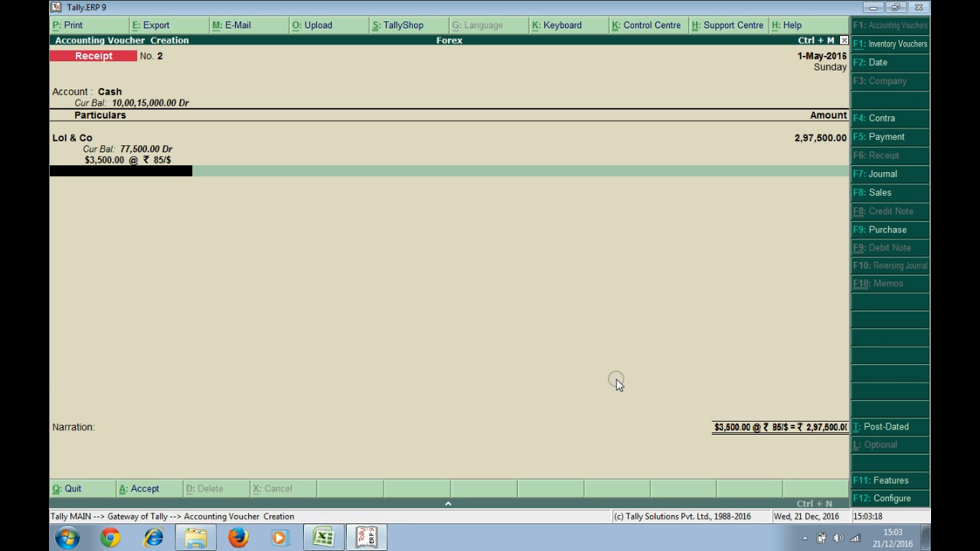
pyautogui.hotkey('ctrl', 'a')
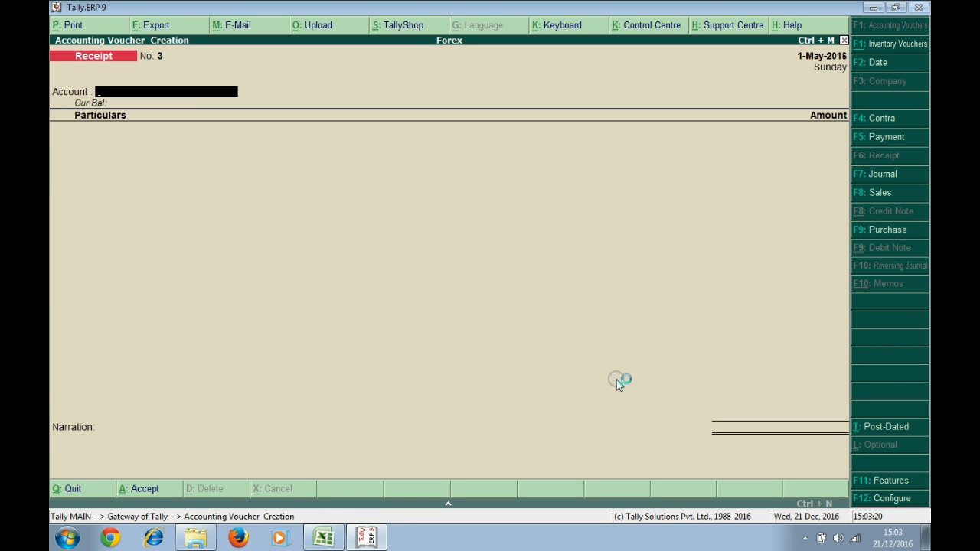
pyautogui.press('Escape')
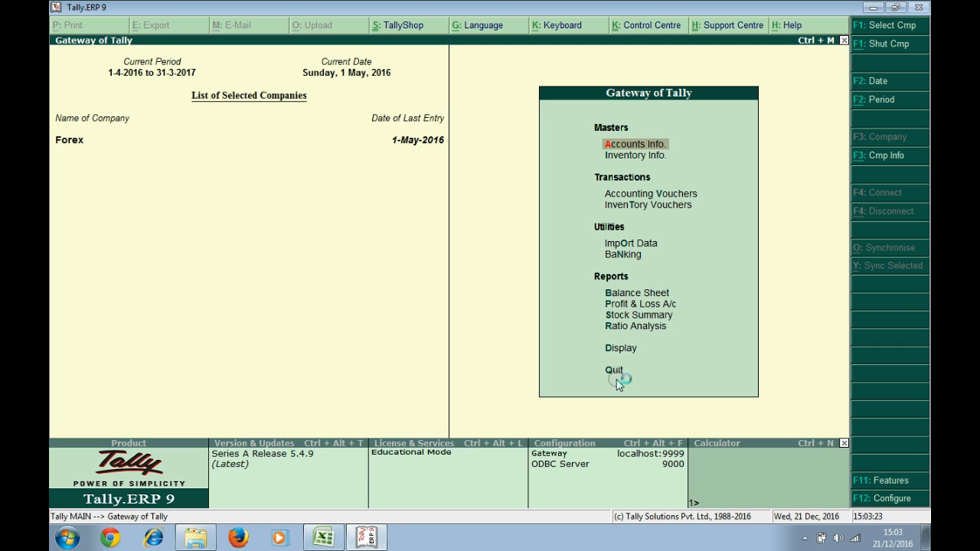
# Display the Ali & Co ledger vouchers with the period starting on 1-Apr-2016
pyautogui.press('d')
pyautogui.press('a')
pyautogui.press('l')
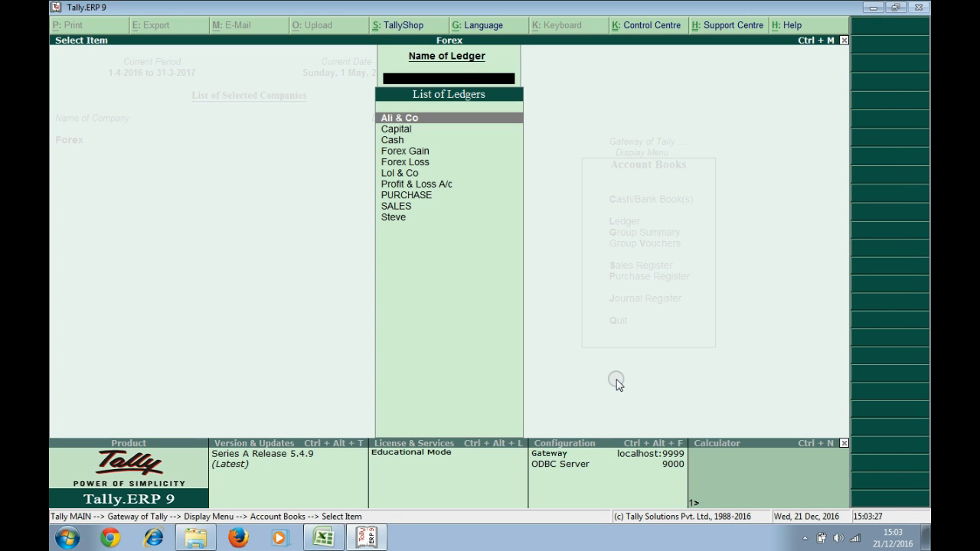
pyautogui.press('Return')
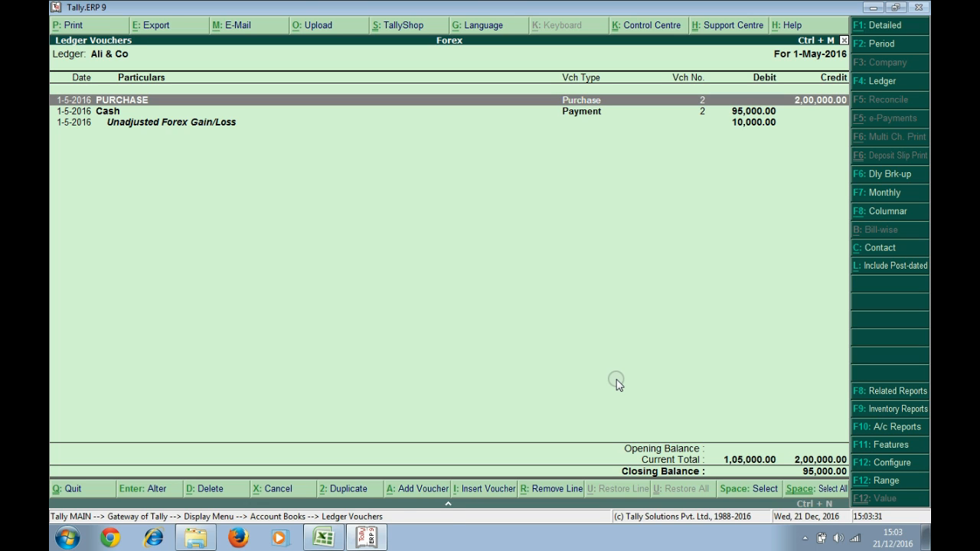
pyautogui.press('F2')
pyautogui.write('A16')
pyautogui.press('Return')
pyautogui.press('Return')
# Examine the breakdown of the unadjusted forex gain/loss line in the Ali & Co ledger and return to its vouchers
pyautogui.press('Down')
pyautogui.press('Down')
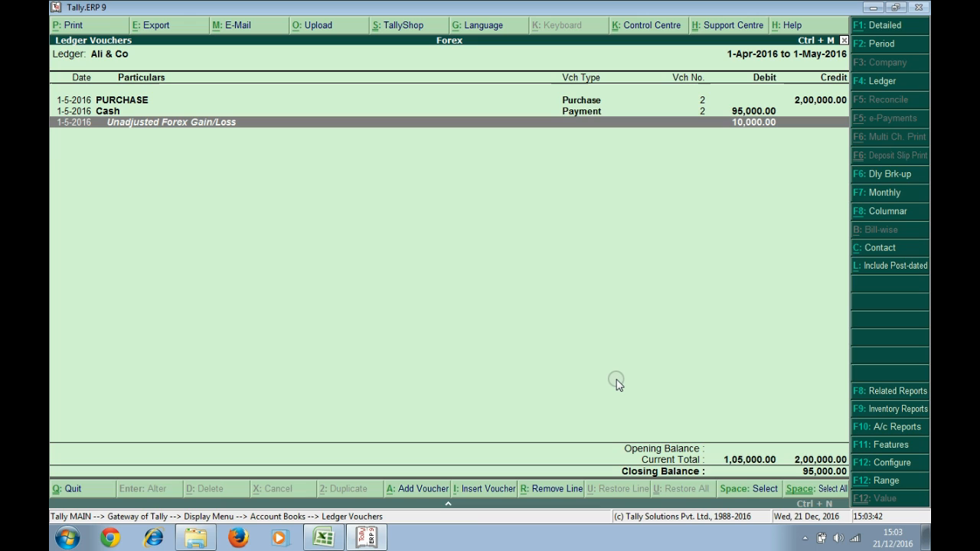
pyautogui.press('Return')
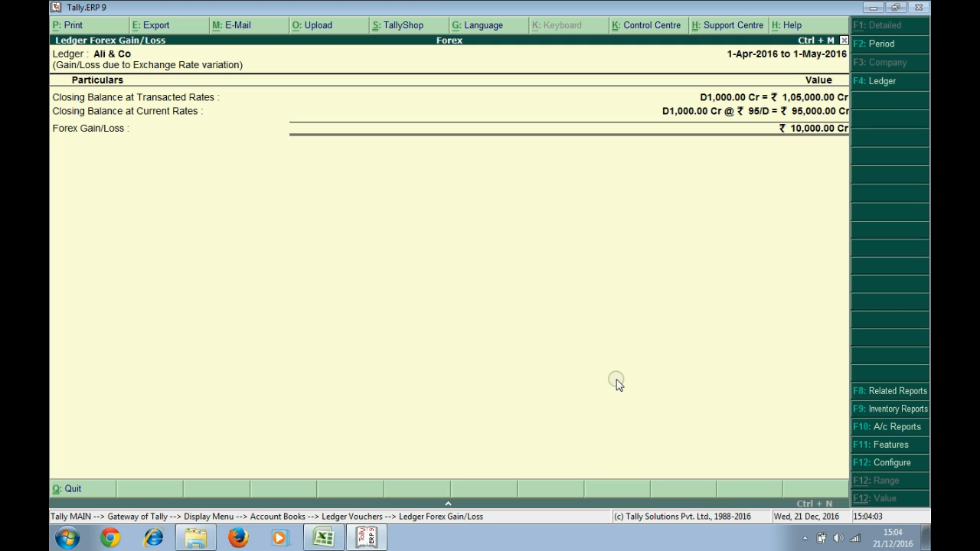
pyautogui.press('Escape')
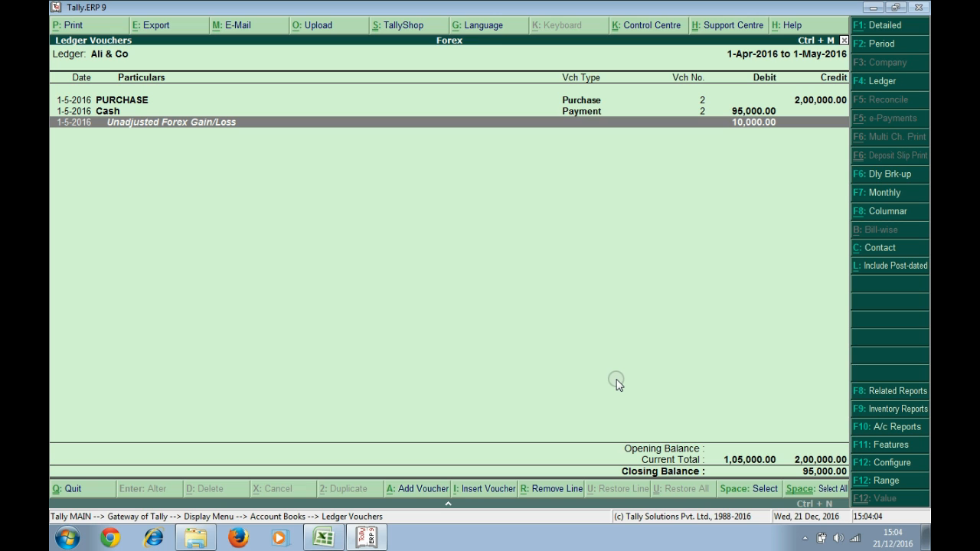
# Switch the report to the Steve ledger to examine its unadjusted forex gain/loss
pyautogui.press('F4')
pyautogui.write('STE')
pyautogui.press('Return')
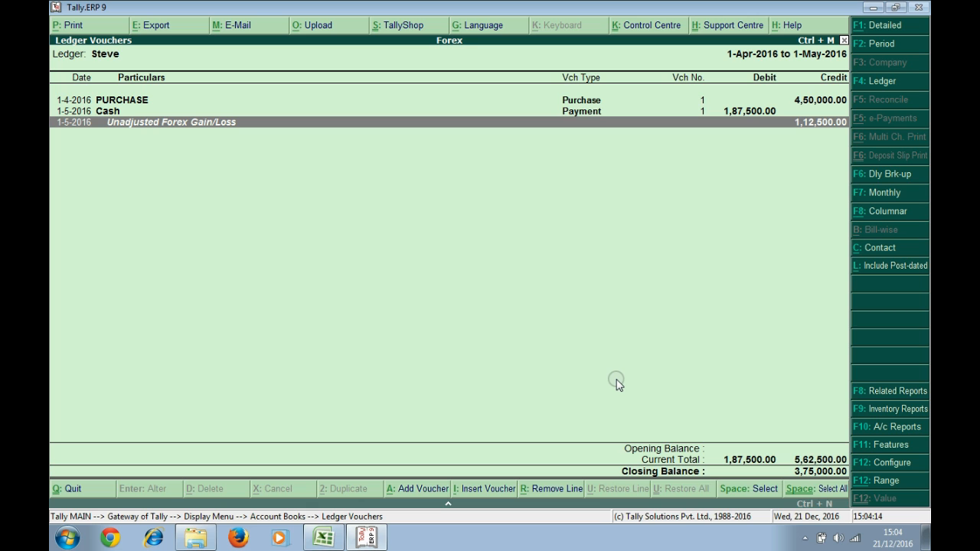
# Switch to the Lol & Co ledger, examine its forex gain/loss breakdown and close the ledger reports
pyautogui.press('F4')
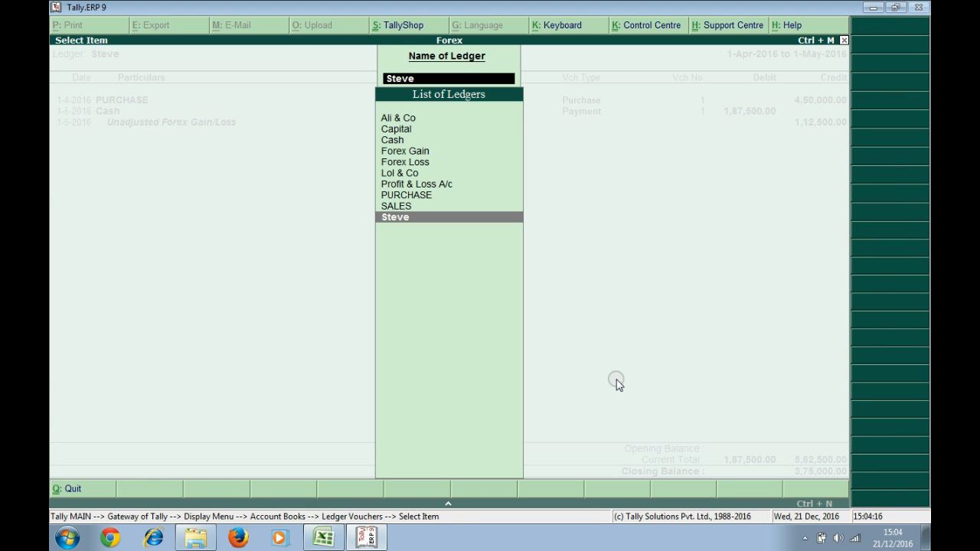
pyautogui.press('Up')
pyautogui.press('Up')
pyautogui.press('Up')
pyautogui.press('Return')
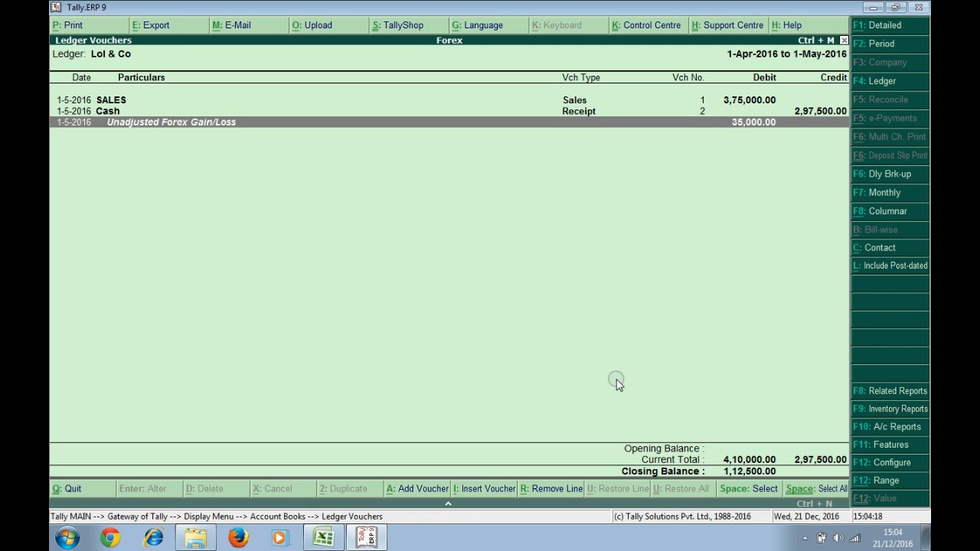
pyautogui.press('Return')
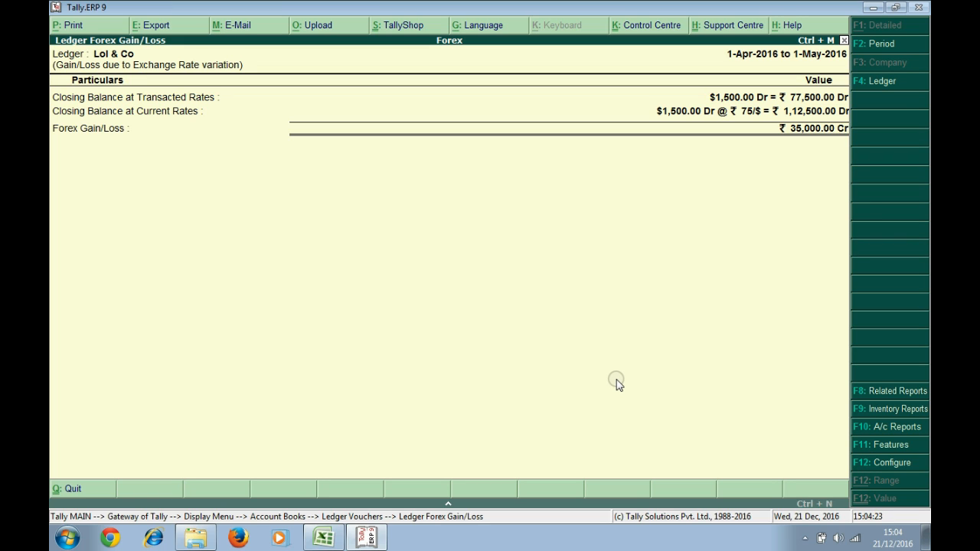
pyautogui.press('Escape')
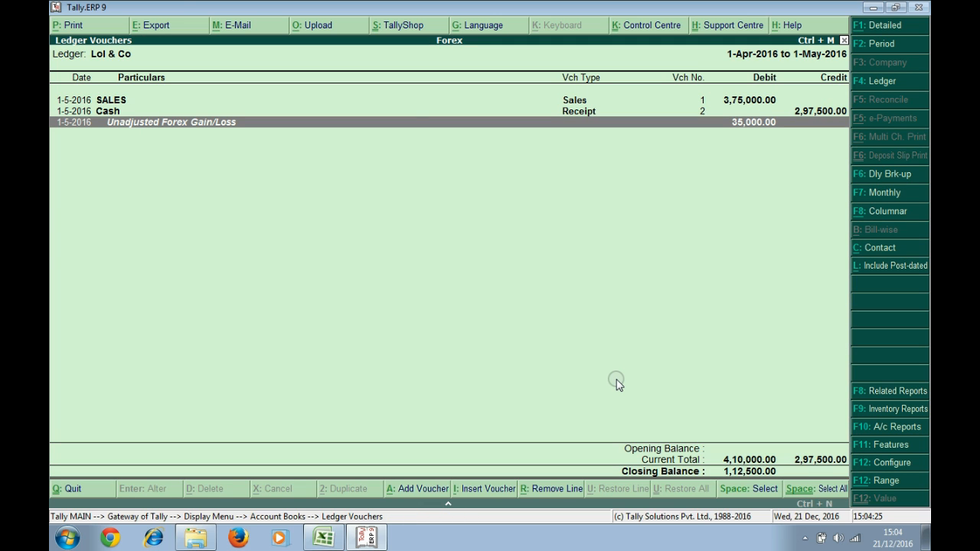
pyautogui.press('Escape')
pyautogui.press('Escape')
pyautogui.press('Escape')
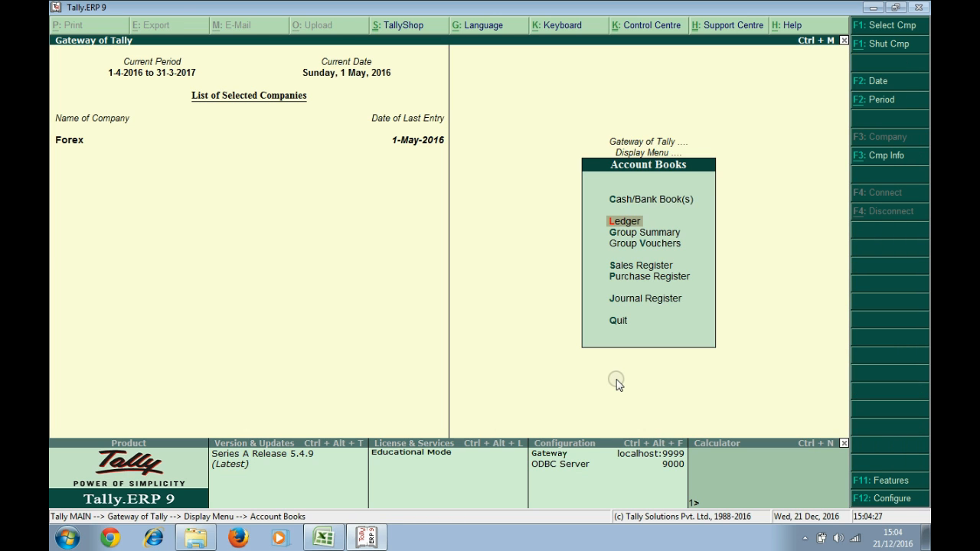
pyautogui.press('Escape')
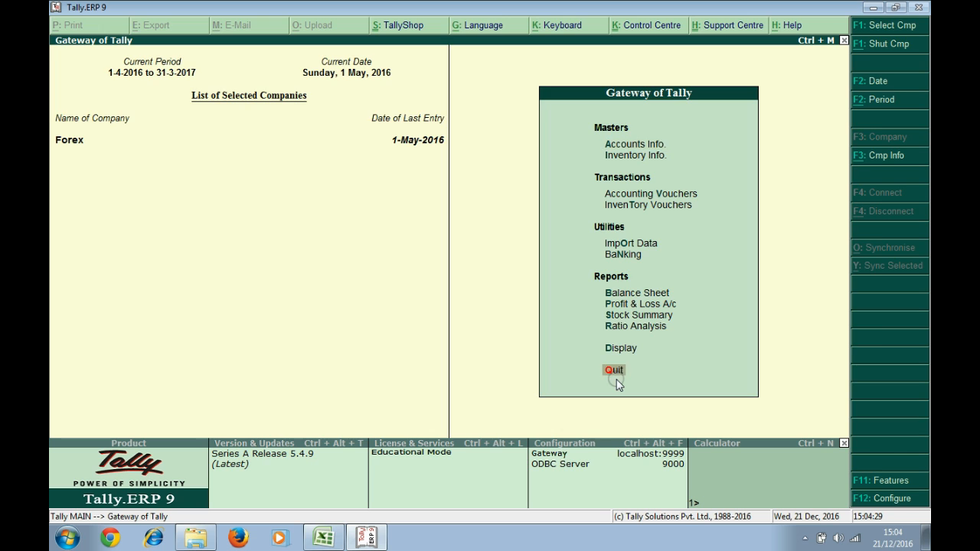
# Start an accounting voucher of type Forex Gain with the Forex Gain voucher class
pyautogui.press('Down')
pyautogui.press('Down')
pyautogui.press('Return')
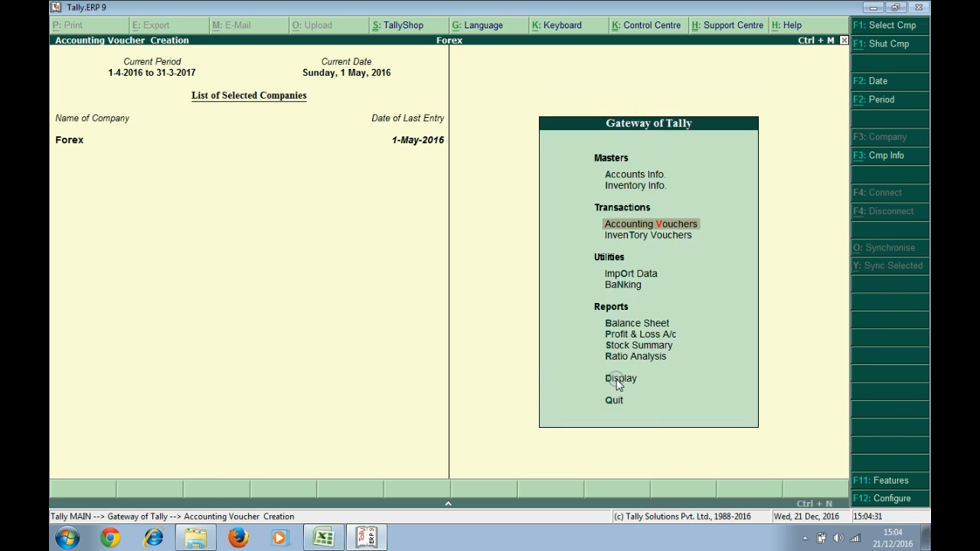
pyautogui.press('F7')
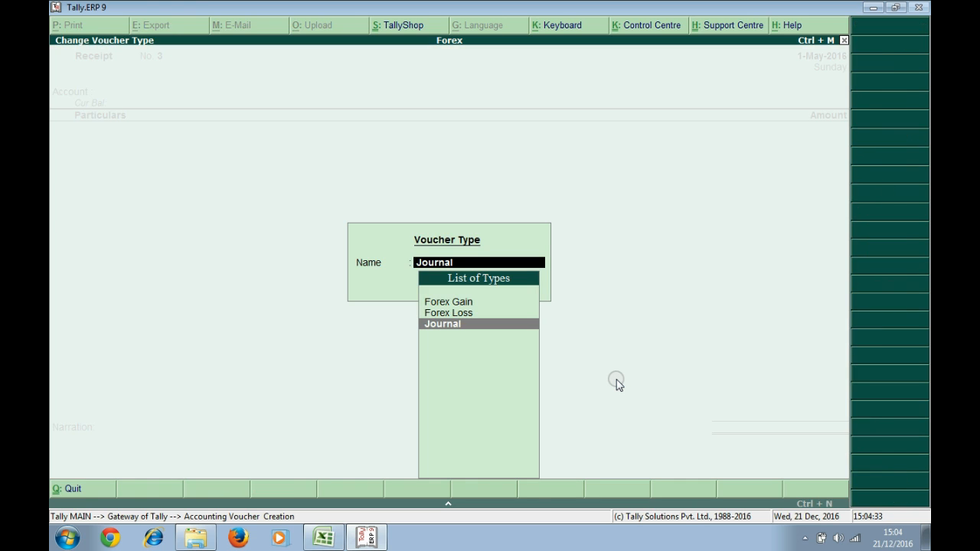
pyautogui.press('Up')
pyautogui.press('Up')
pyautogui.press('Return')
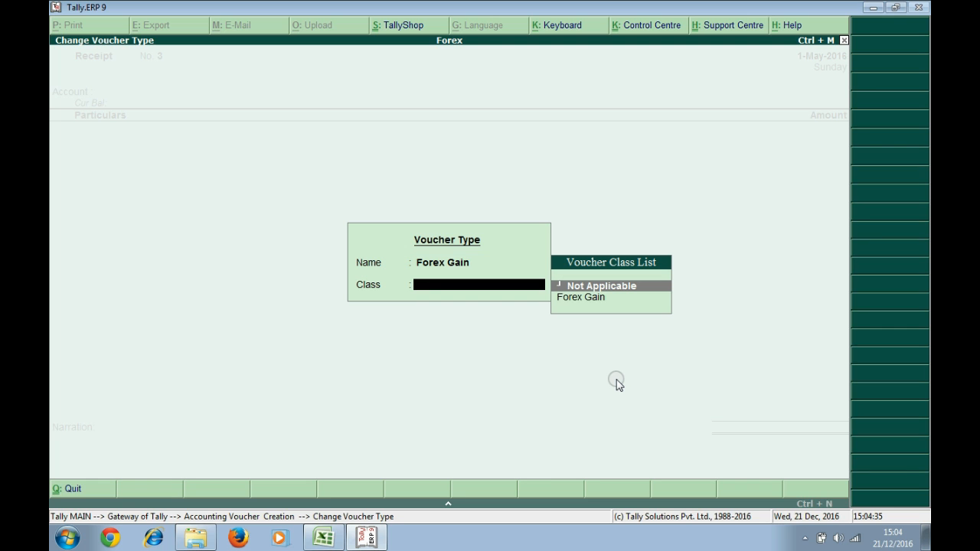
pyautogui.press('Down')
pyautogui.press('Return')
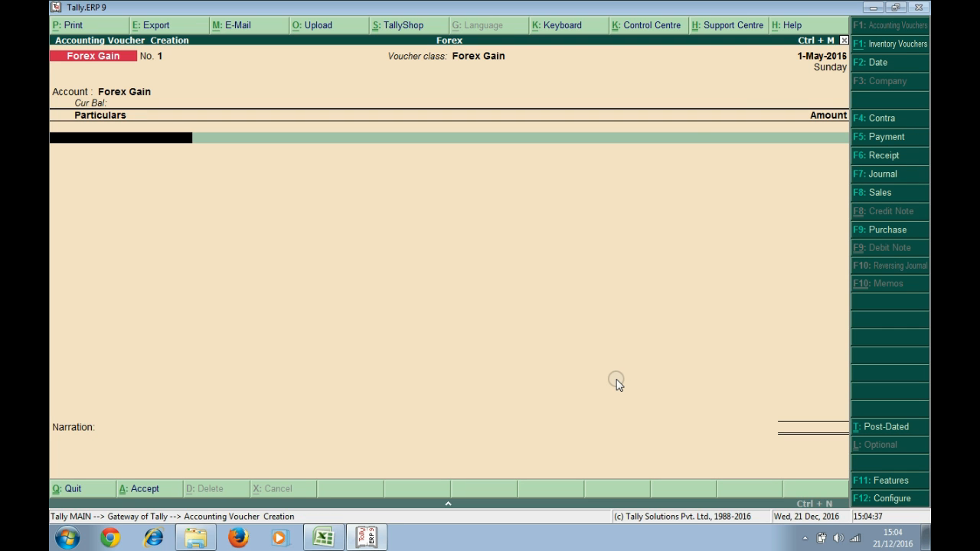
pyautogui.write('A')
pyautogui.press('Return')
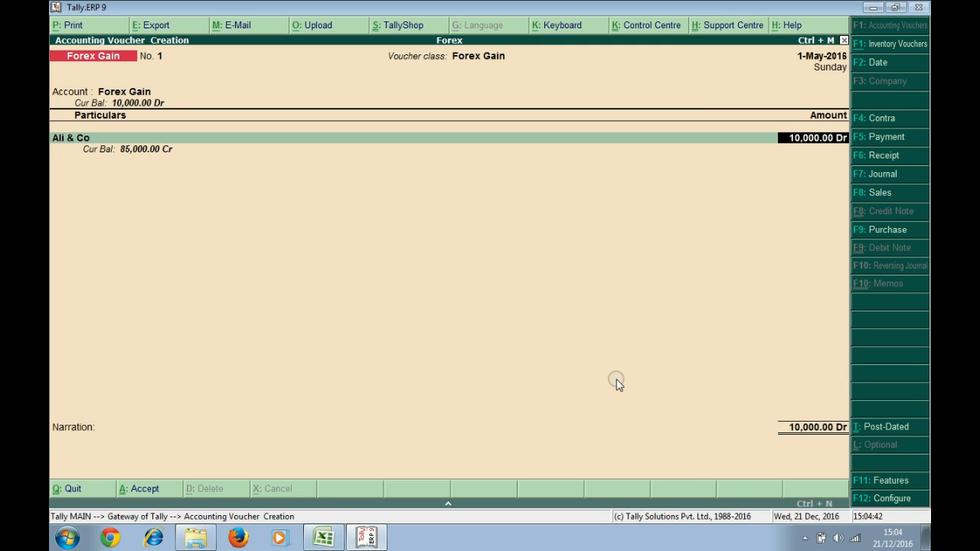
pyautogui.press('Return')
pyautogui.press('Return')
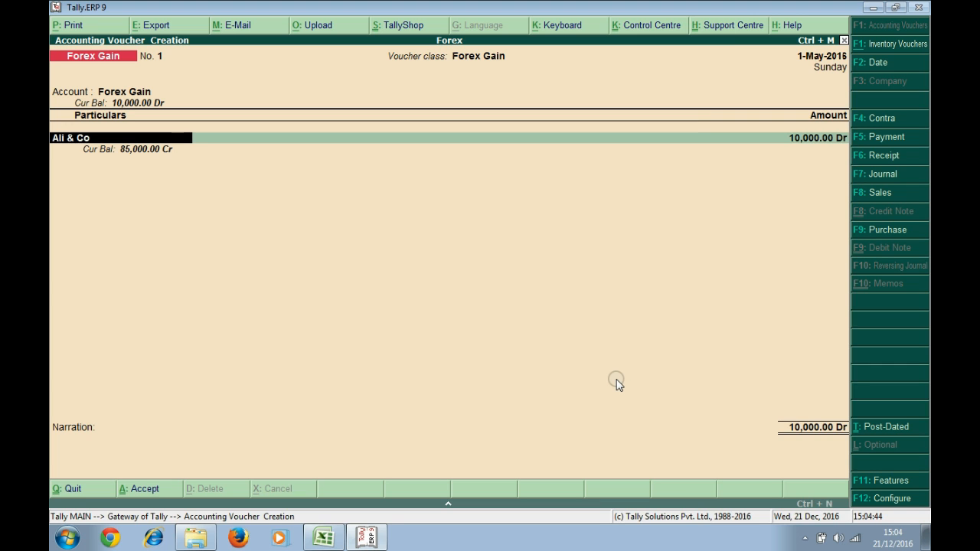
# Adjust the Steve ledger by 1,12,500.00 Cr in the Forex Gain voucher and save it without a narration
pyautogui.write('S')
pyautogui.press('Return')
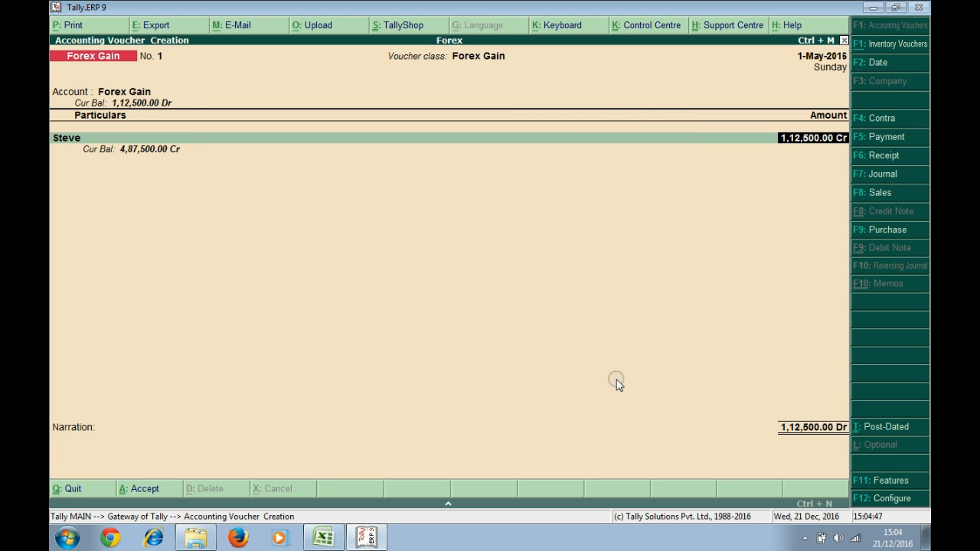
pyautogui.press('Return')
pyautogui.press('Return')
pyautogui.press('Return')
pyautogui.press('Return')
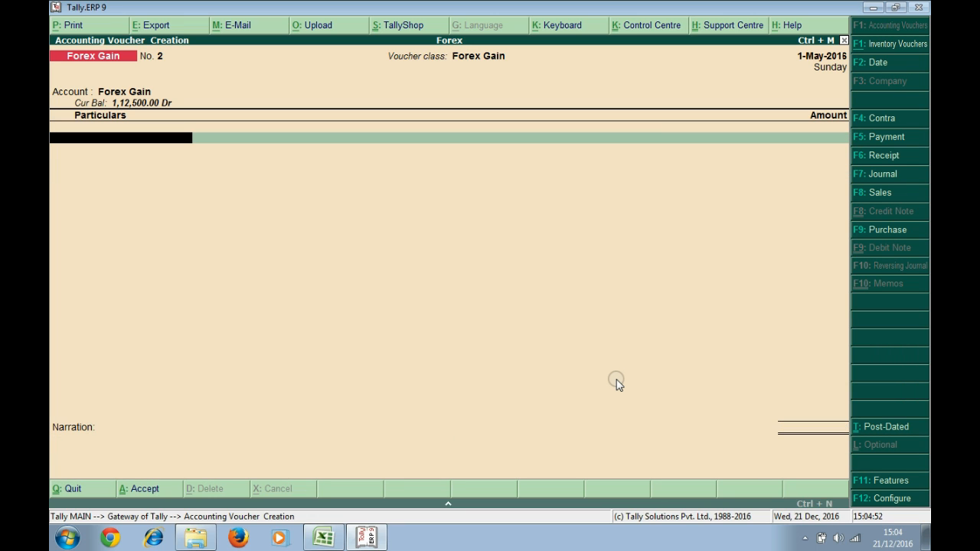
# Change the new voucher to type Forex Loss with the Forex Loss voucher class
pyautogui.press('F7')
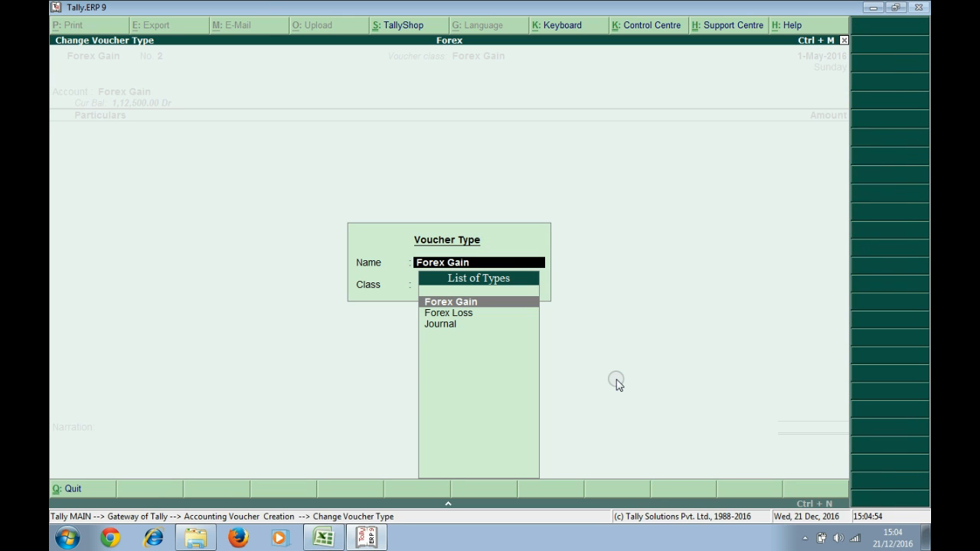
pyautogui.press('Down')
pyautogui.press('Return')
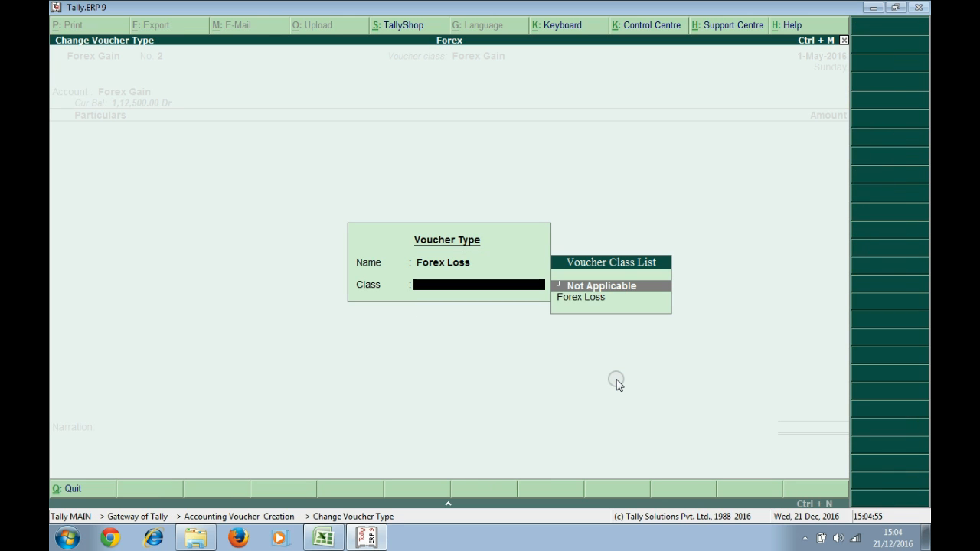
pyautogui.press('Down')
pyautogui.press('Return')
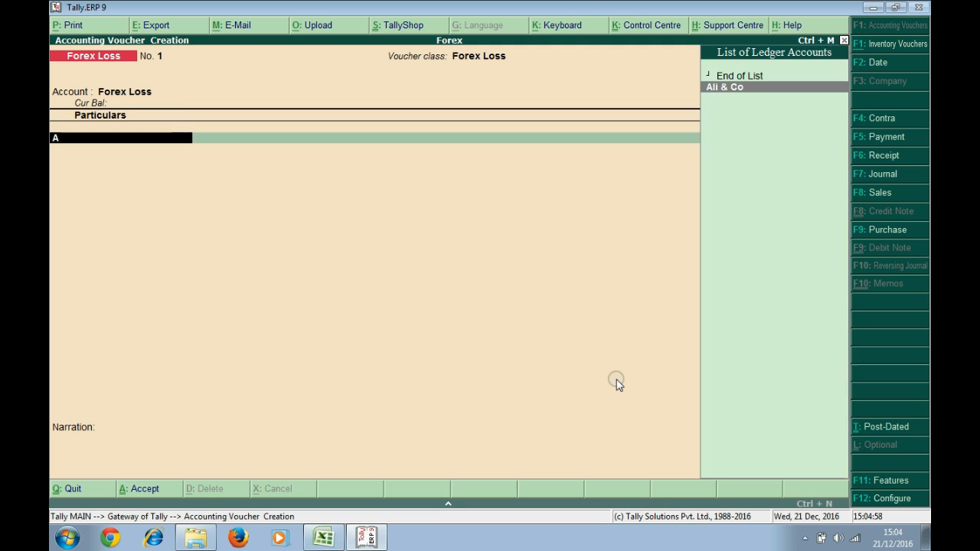
# Adjust Ali & Co by 10,000.00 Dr in the Forex Loss voucher and save it without a narration
pyautogui.press('Return')
pyautogui.press('Return')
pyautogui.press('Return')
pyautogui.press('Return')
pyautogui.press('Return')
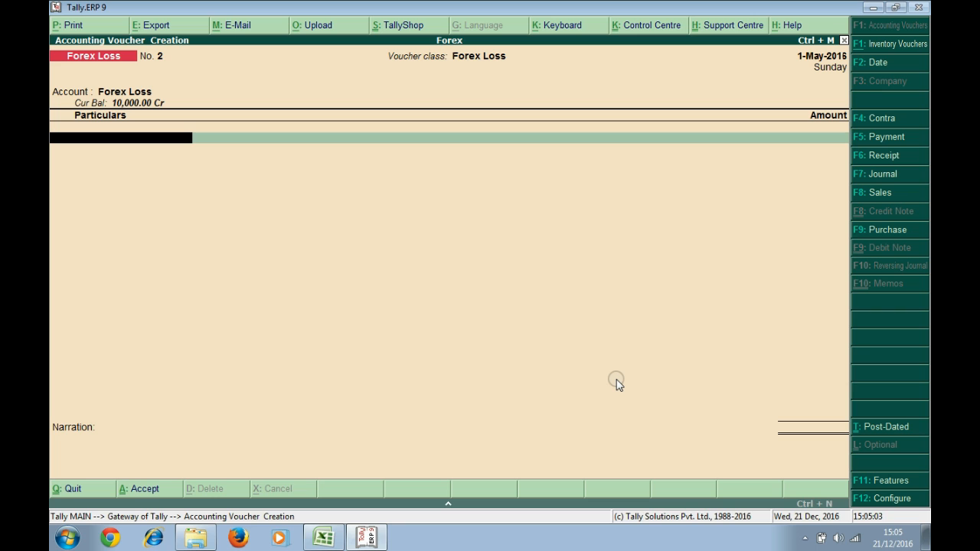
# Adjust Lol & Co by 35,000.00 Dr in a second Forex Loss voucher and save it without a narration
pyautogui.write('lo')
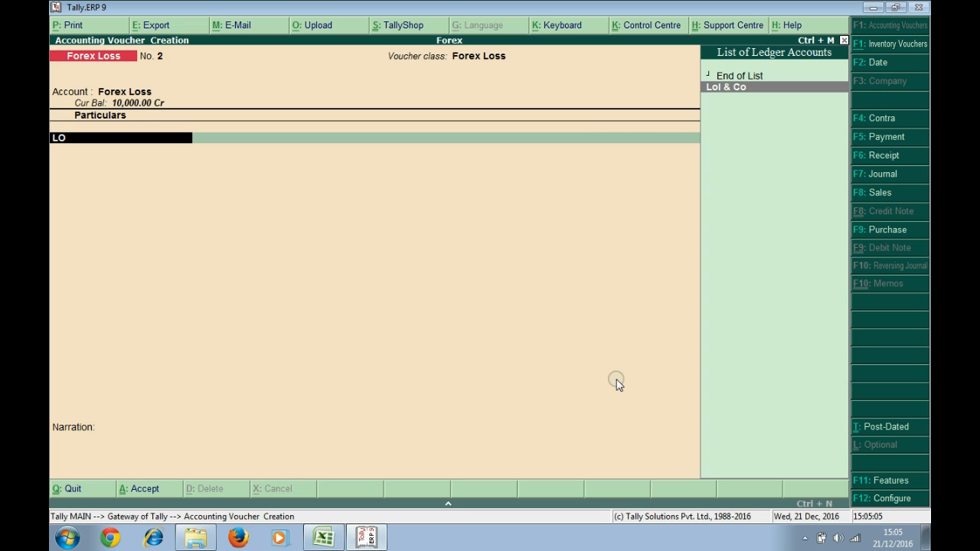
pyautogui.press('Return')
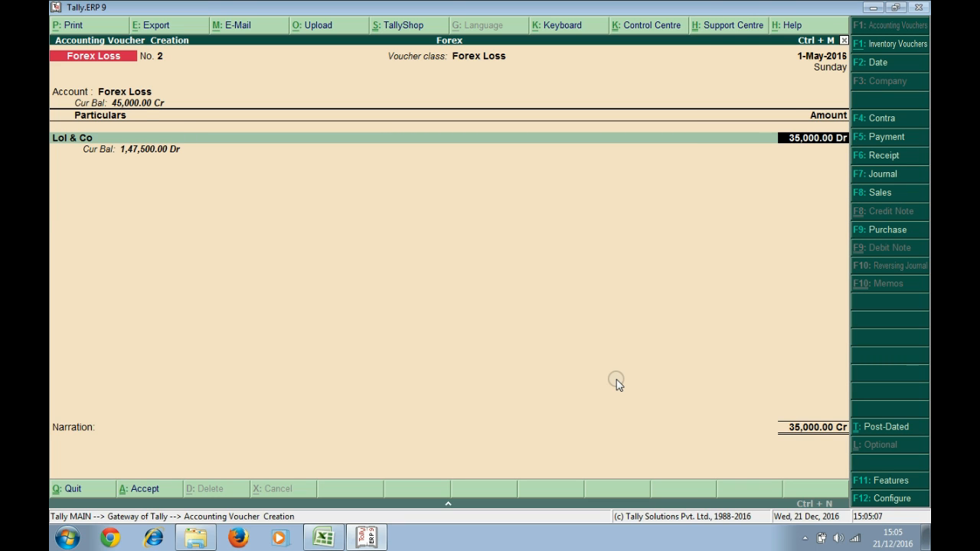
pyautogui.press('Return')
pyautogui.press('Return')
pyautogui.press('Return')
pyautogui.press('Return')
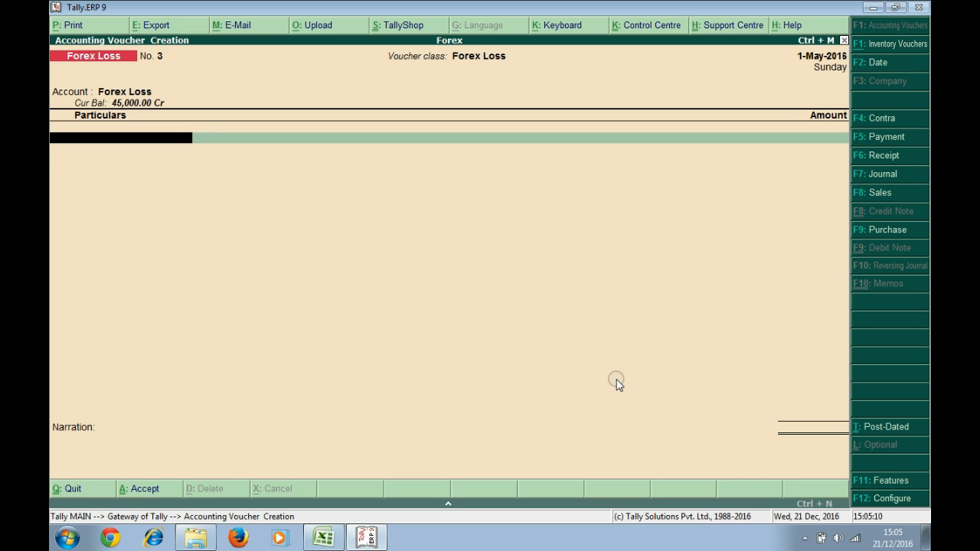
# Leave voucher entry and display the Ali & Co ledger to examine its Forex Loss entry
pyautogui.press('Escape')
pyautogui.press('Return')
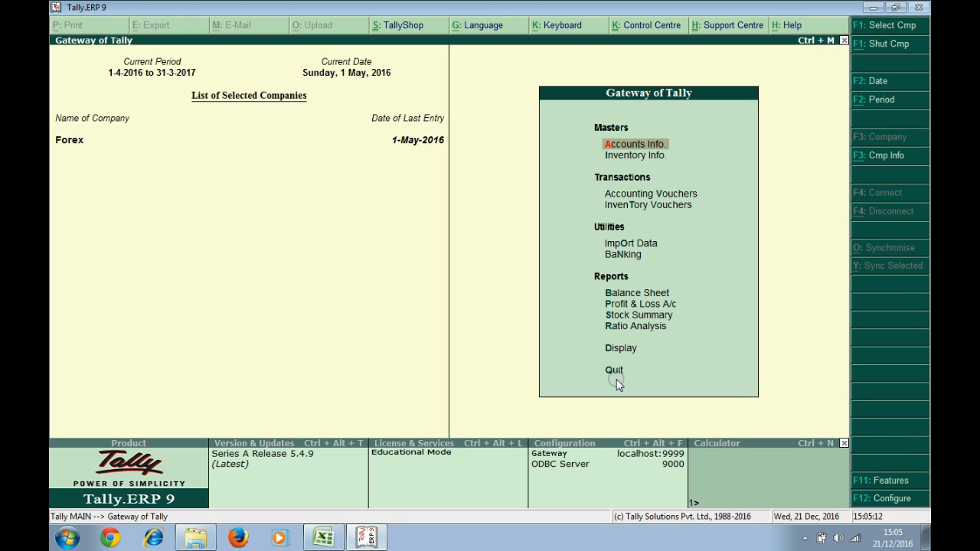
pyautogui.press('d')
pyautogui.press('a')
pyautogui.press('l')
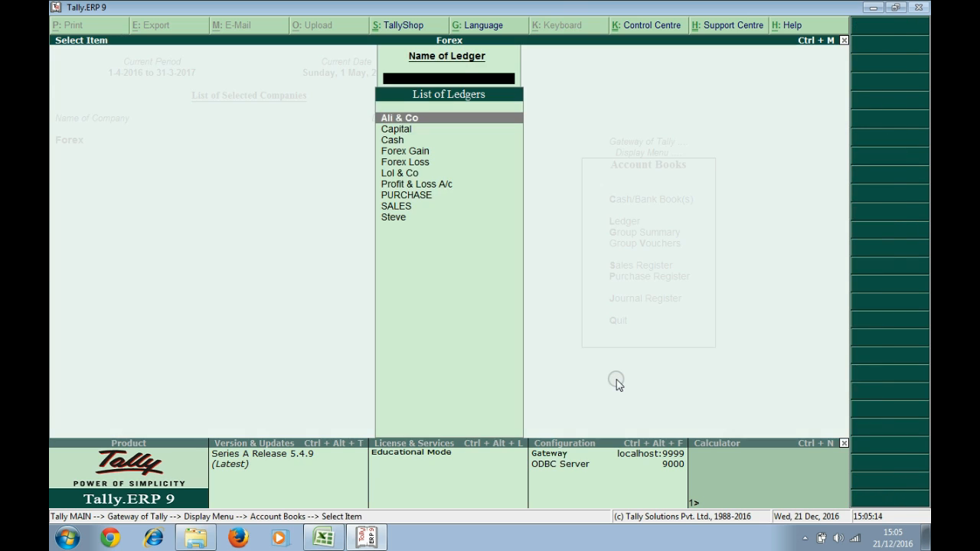
pyautogui.press('Return')
pyautogui.press('Down')
pyautogui.press('Down')
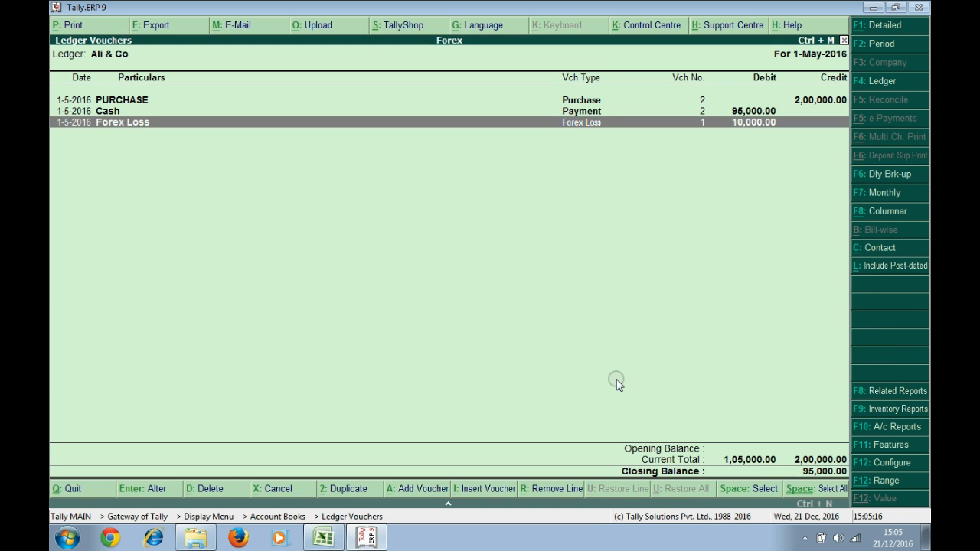
# Close the Ali & Co ledger and display the Steve & Co party's ledger to examine its Forex Gain entry
pyautogui.press('Escape')
pyautogui.press('Down')
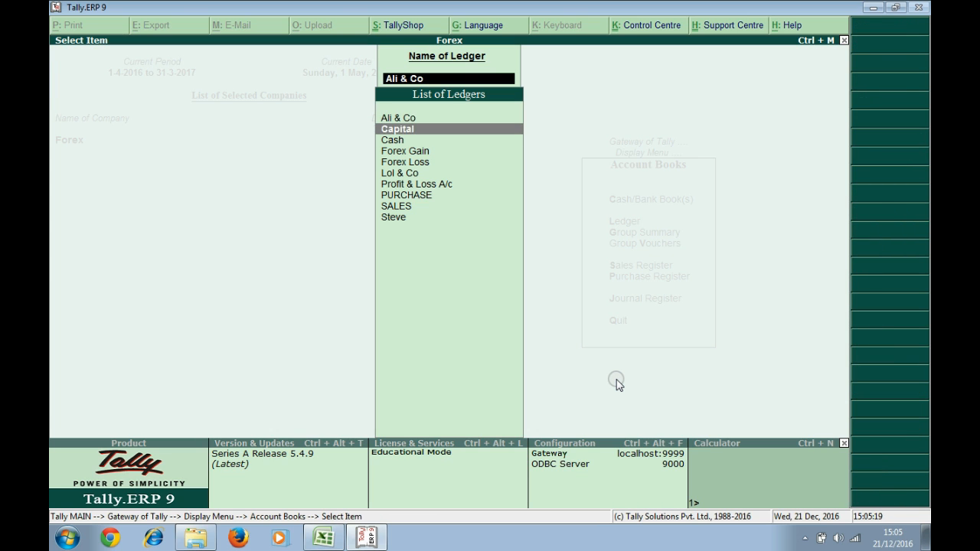
pyautogui.press('Down')
pyautogui.press('Down')
pyautogui.press('Down')
pyautogui.press('Down')
pyautogui.press('Down')
pyautogui.press('Down')
pyautogui.press('Down')
pyautogui.press('Down')
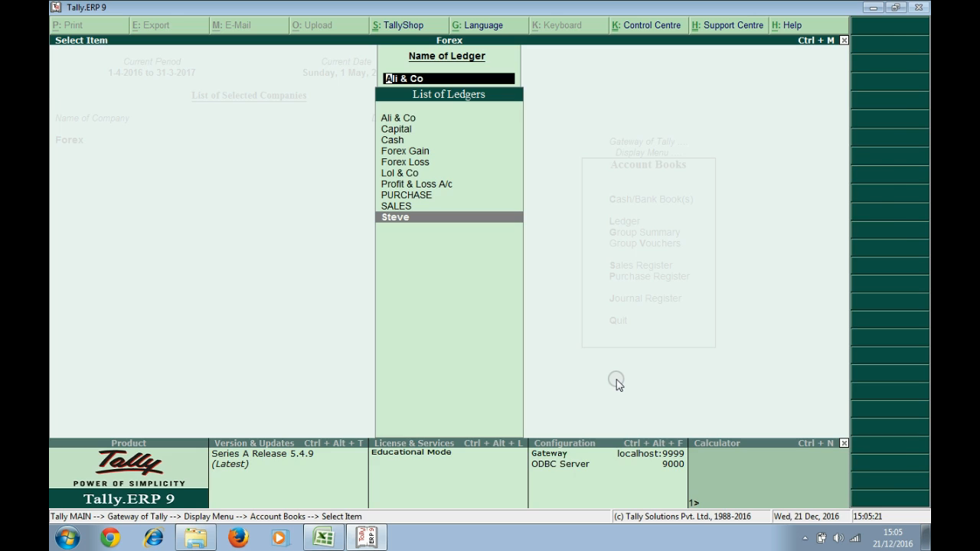
pyautogui.press('Return')
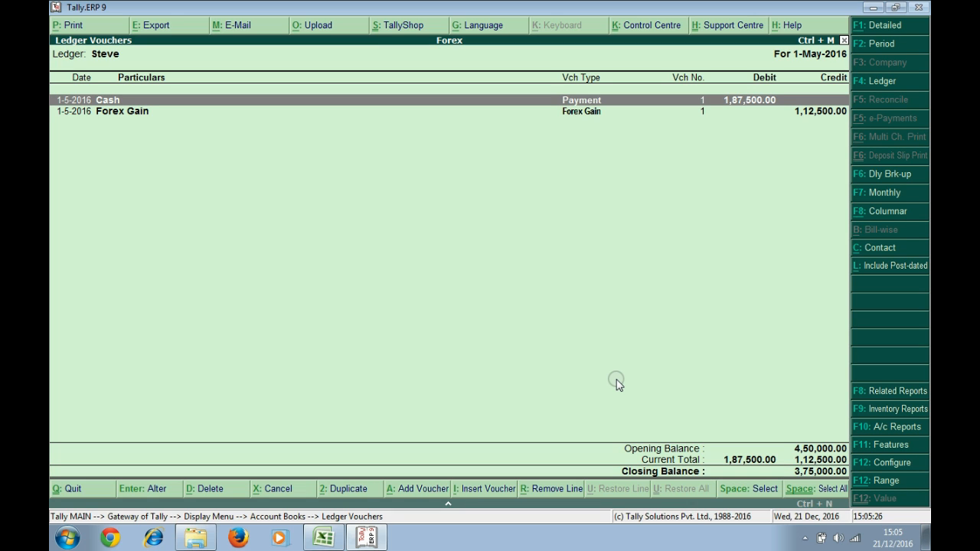
pyautogui.press('F2')
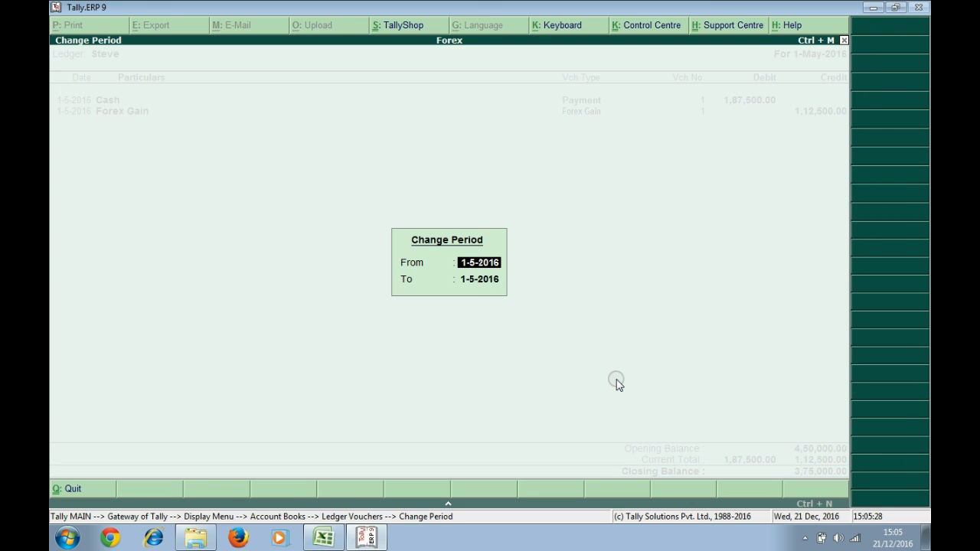
pyautogui.write('A15')
pyautogui.press('BackSpace')
pyautogui.press('BackSpace')
pyautogui.press('BackSpace')
pyautogui.press('Return')
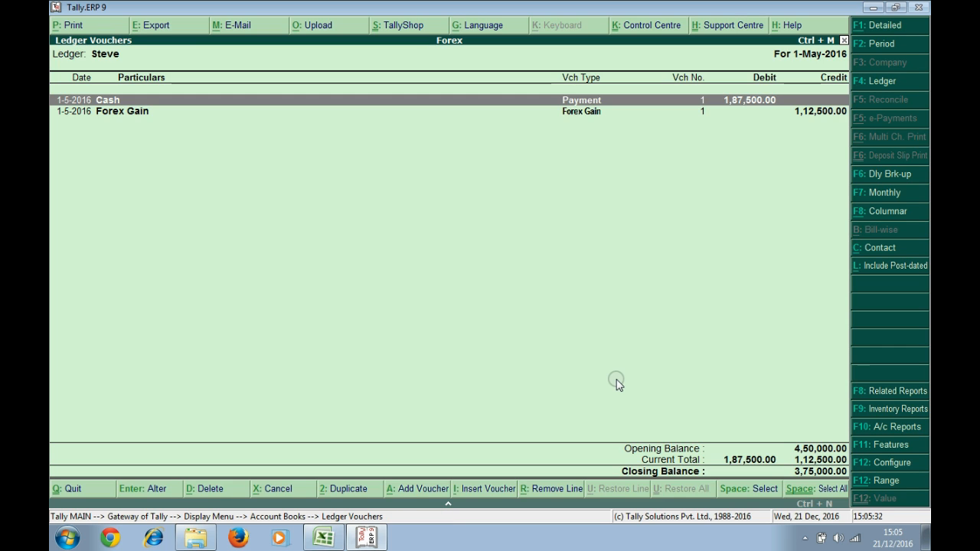
# Switch the report to the Lol & Co ledger and examine its Forex Loss entry
pyautogui.press('F4')
pyautogui.write('LOL')
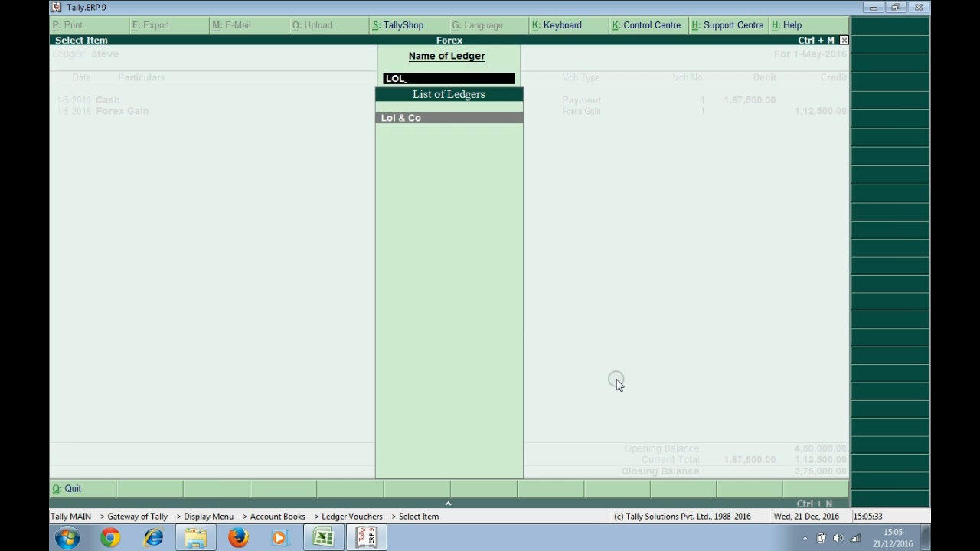
pyautogui.press('Return')
pyautogui.press('Down')
pyautogui.press('Down')
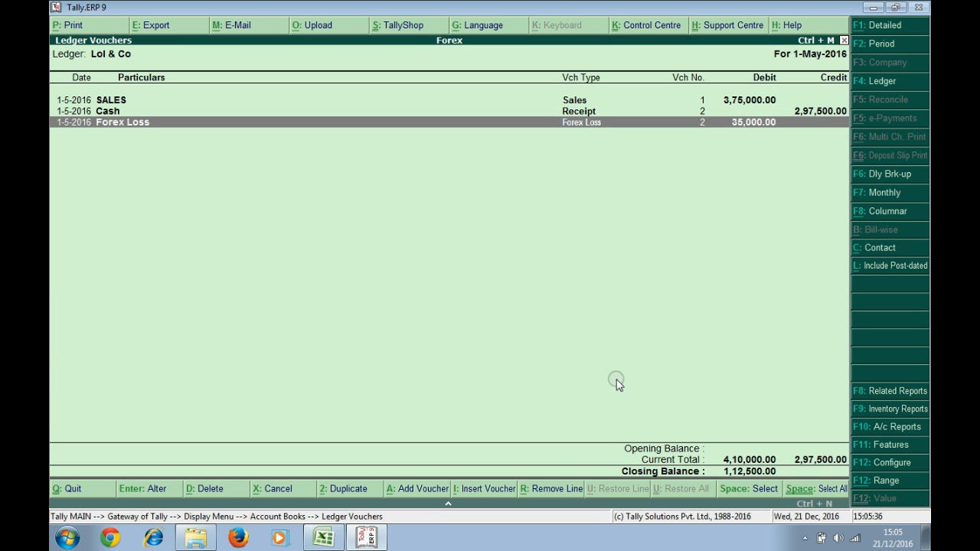
# Leave the ledger reports and display the Profit & Loss A/c in detailed form
pyautogui.press('Escape')
pyautogui.press('Escape')
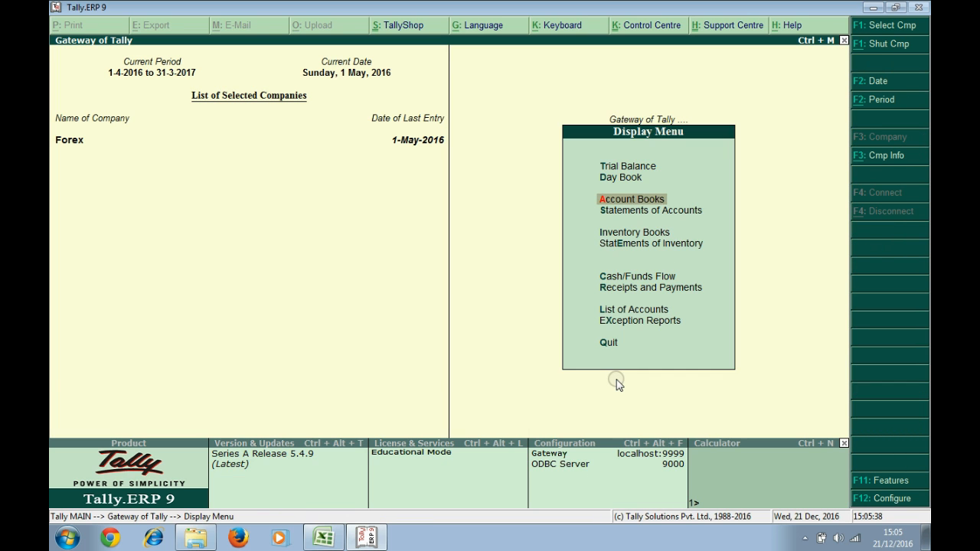
pyautogui.press('Escape')
pyautogui.press('Up')
pyautogui.press('Up')
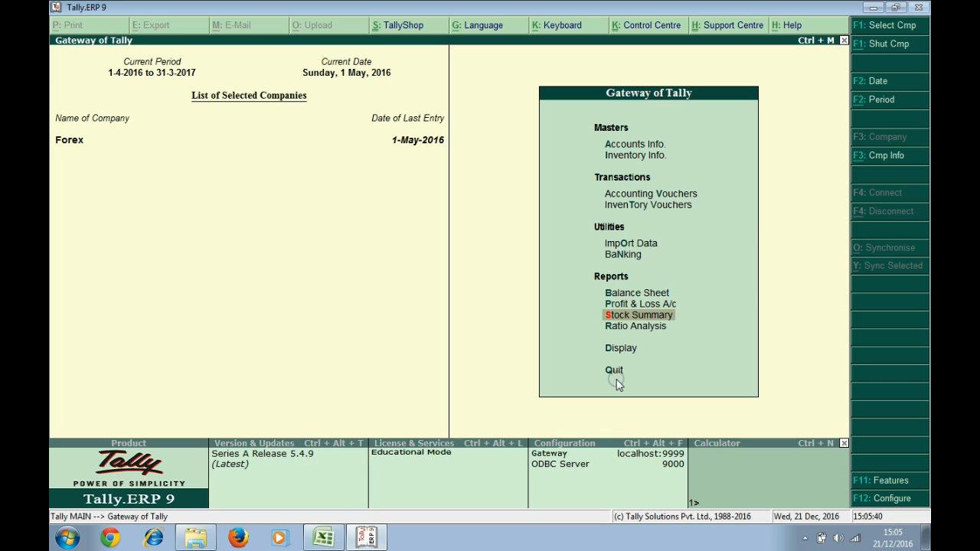
pyautogui.press('Up')
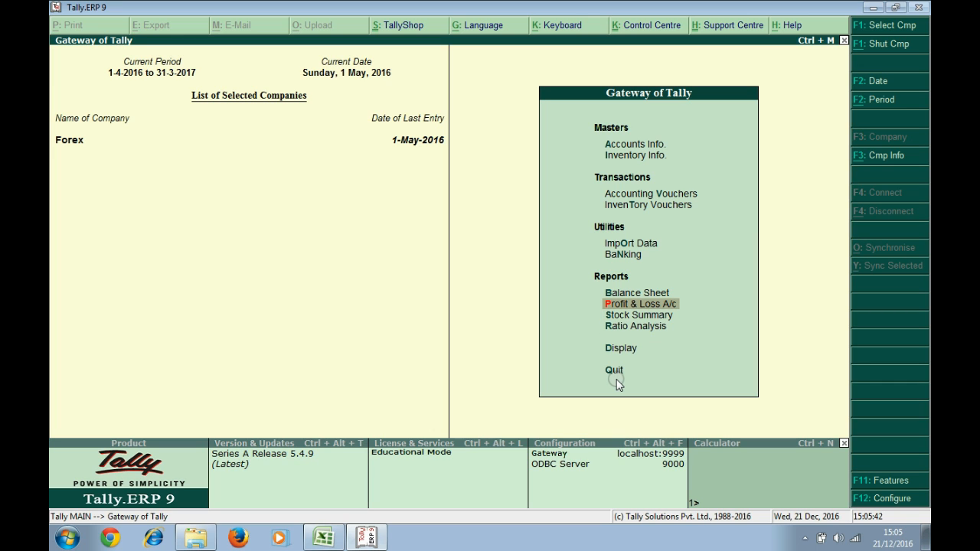
pyautogui.press('Return')
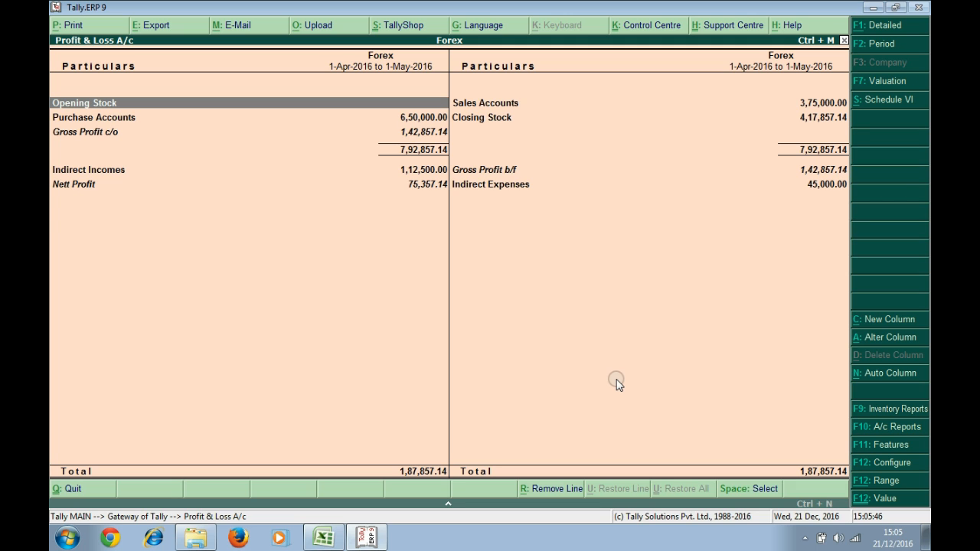
pyautogui.press('F1')
# Examine the Forex Gain amount under Indirect Incomes in the Profit & Loss A/c
pyautogui.press('Down')
pyautogui.press('Down')
pyautogui.press('Down')
pyautogui.press('Down')
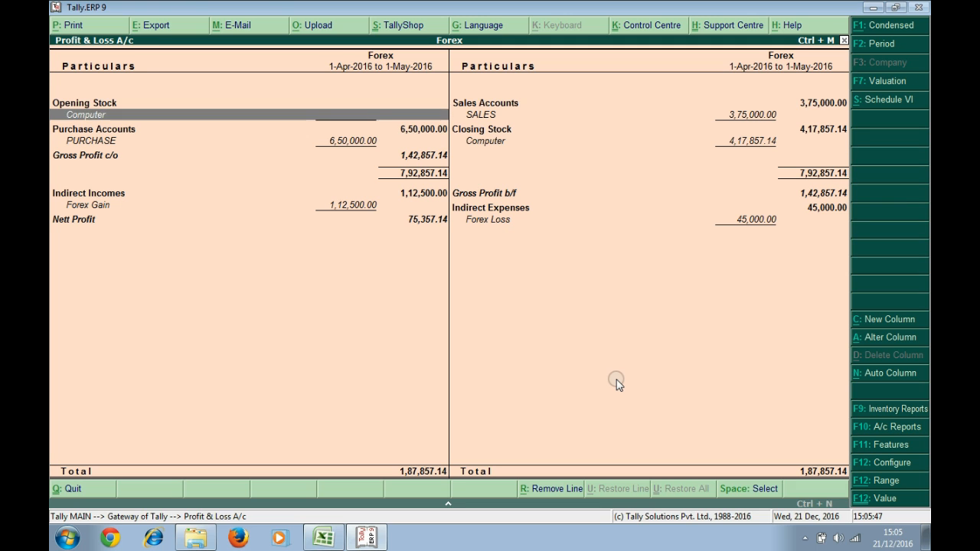
pyautogui.press('Down')
pyautogui.press('Up')
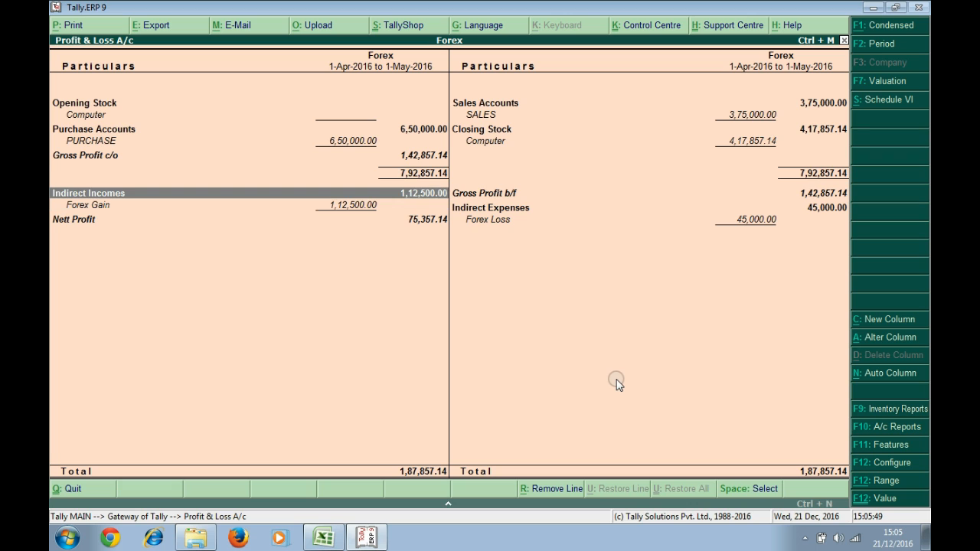
pyautogui.press('Down')
pyautogui.press('Up')
pyautogui.press('Down')
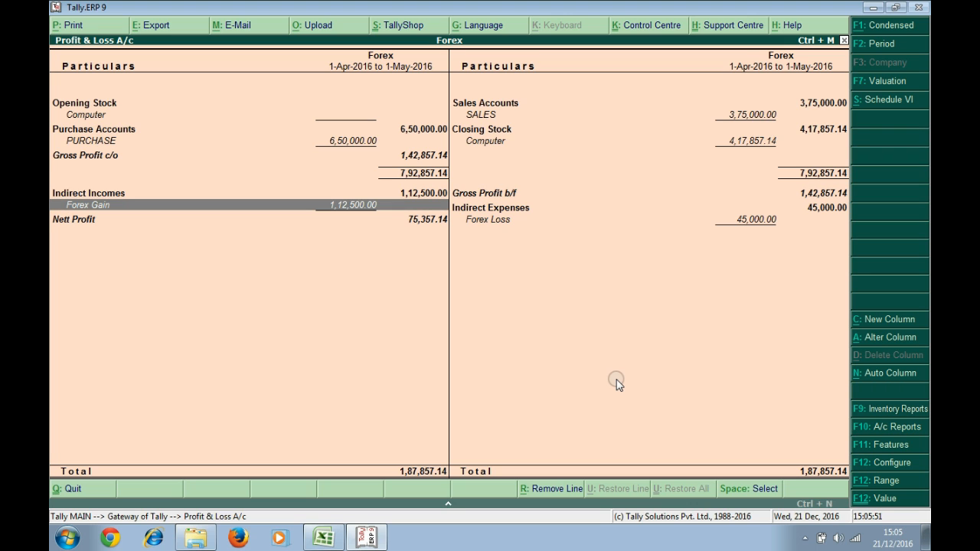
pyautogui.press('Down')
pyautogui.press('Up')
pyautogui.press('Up')
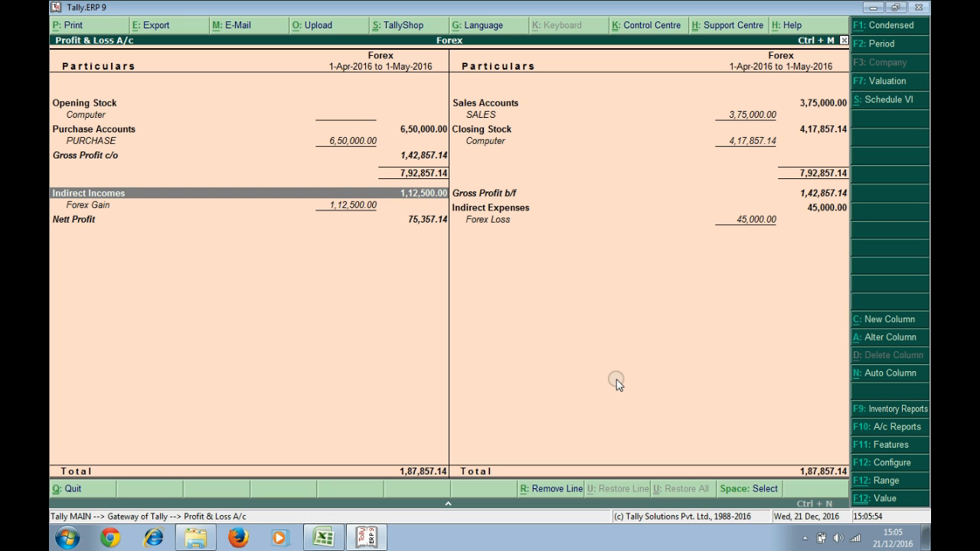
# Drill down from Indirect Expenses into the Forex Loss ledger and return to the Profit & Loss A/c
pyautogui.press('Right')
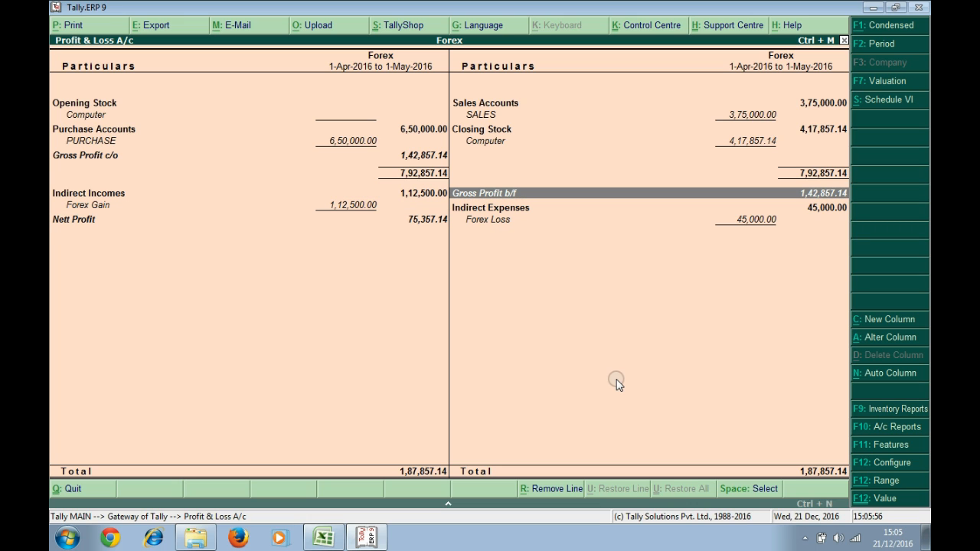
pyautogui.press('Down')
pyautogui.press('Return')
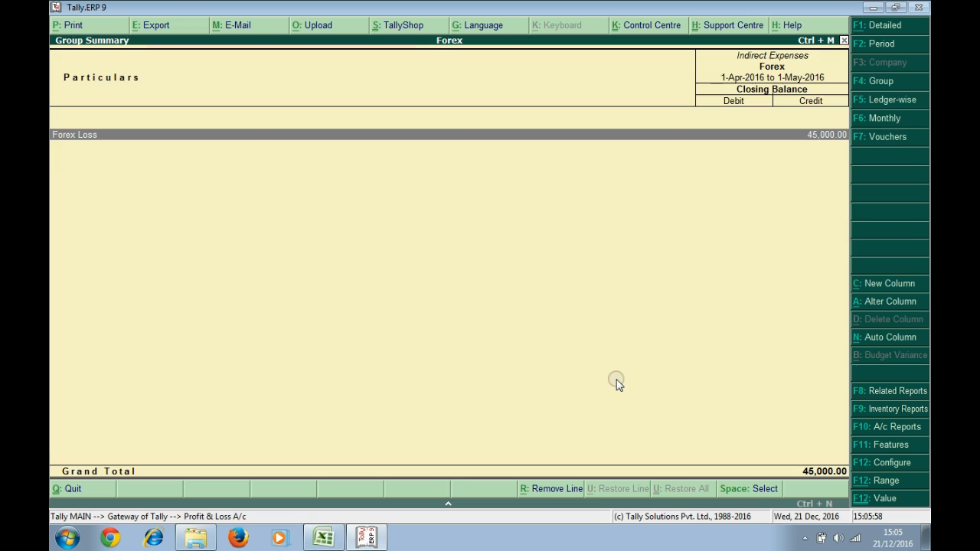
pyautogui.press('Return')
pyautogui.press('Escape')
pyautogui.press('Escape')
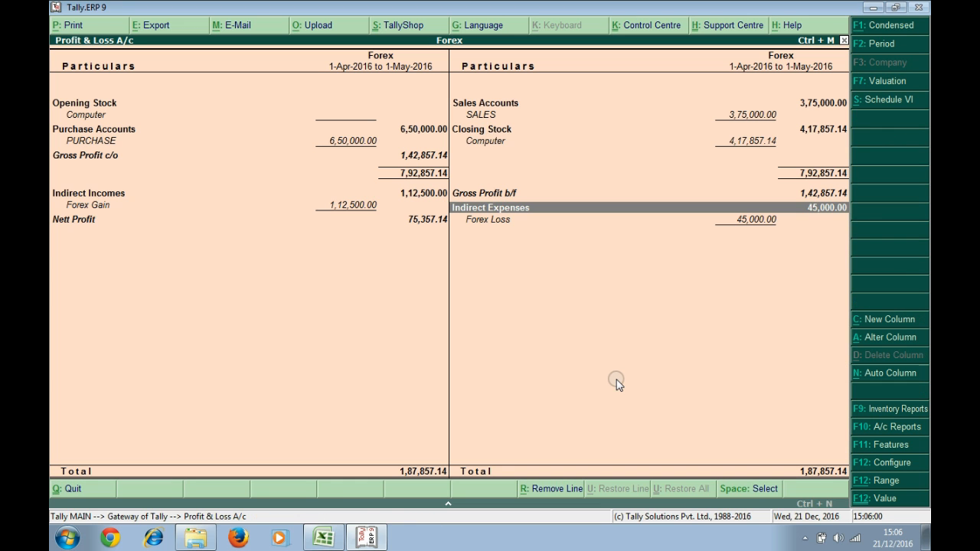
# Compare Indirect Expenses with the opposite side of the Profit & Loss A/c and close the report
pyautogui.press('Left')
pyautogui.press('Right')
pyautogui.press('Left')
pyautogui.press('Right')
pyautogui.press('Escape')
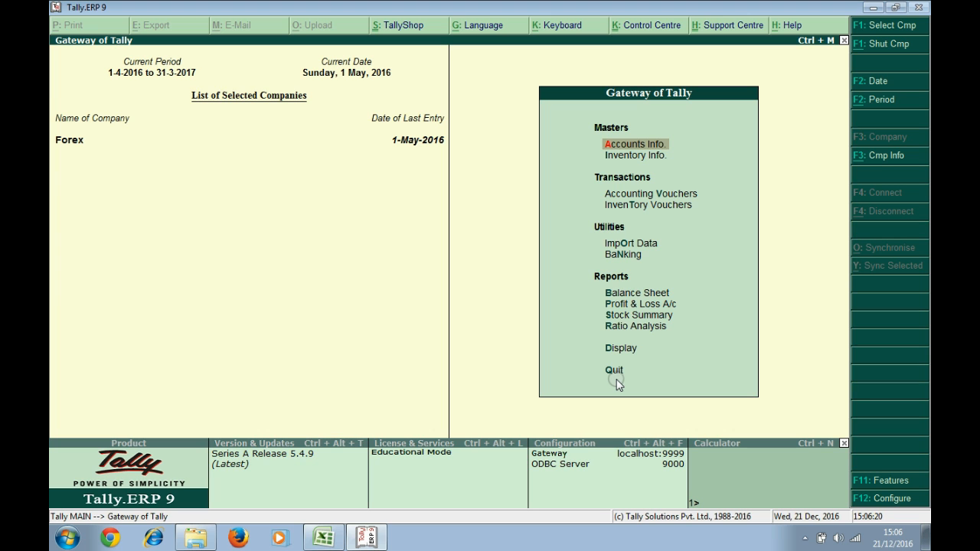
# Switch to the Tally Multicurrency workbook in Excel, select column B to review the transaction dates, and return to Tally
pyautogui.hotkey('alt', 'Tab')
pyautogui.scroll(1, 616, 379)
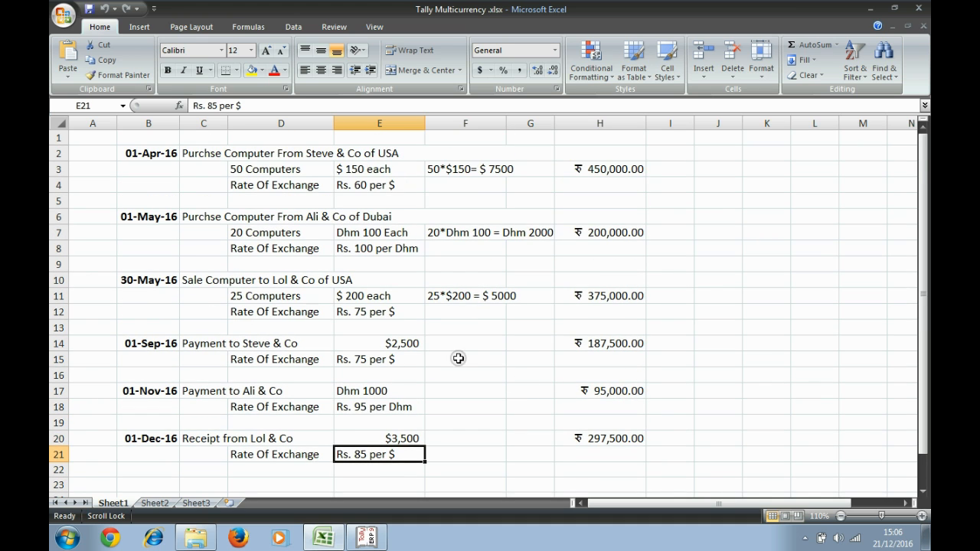
pyautogui.click(166, 124)
pyautogui.press('Right')
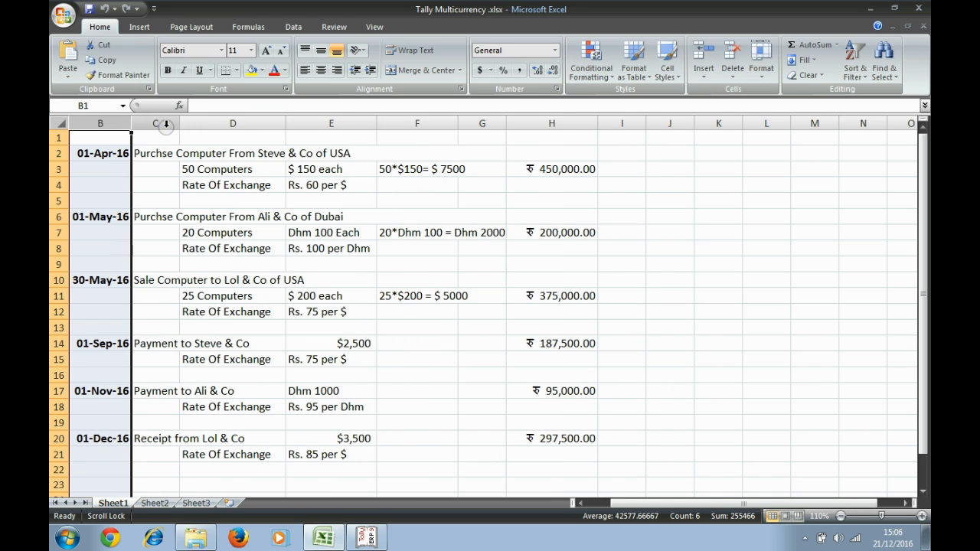
pyautogui.hotkey('alt', 'Tab')
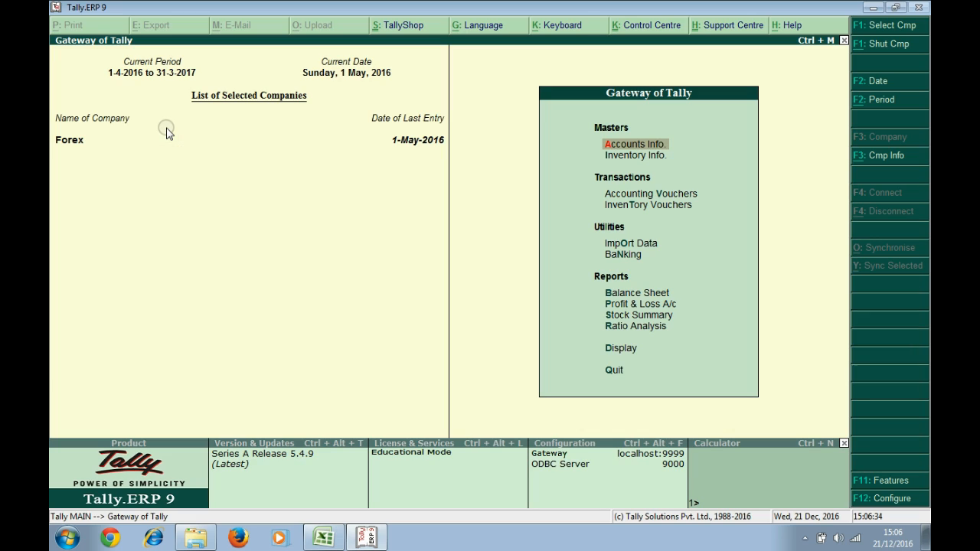